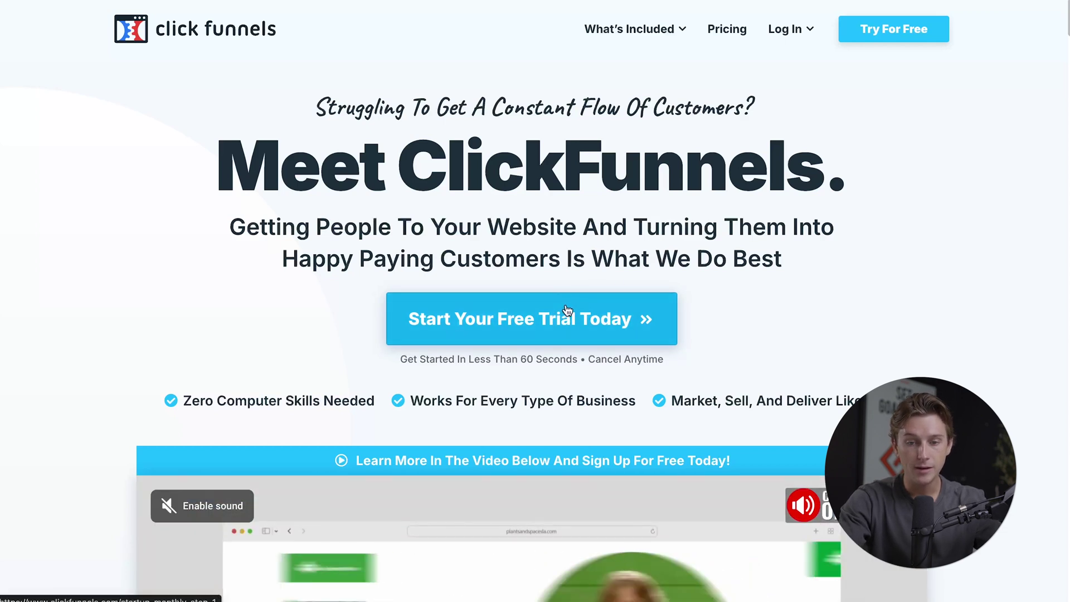
Complete step 1 of the free-trial signup and move through the step 2 account and payment form.
left_click(560, 319)
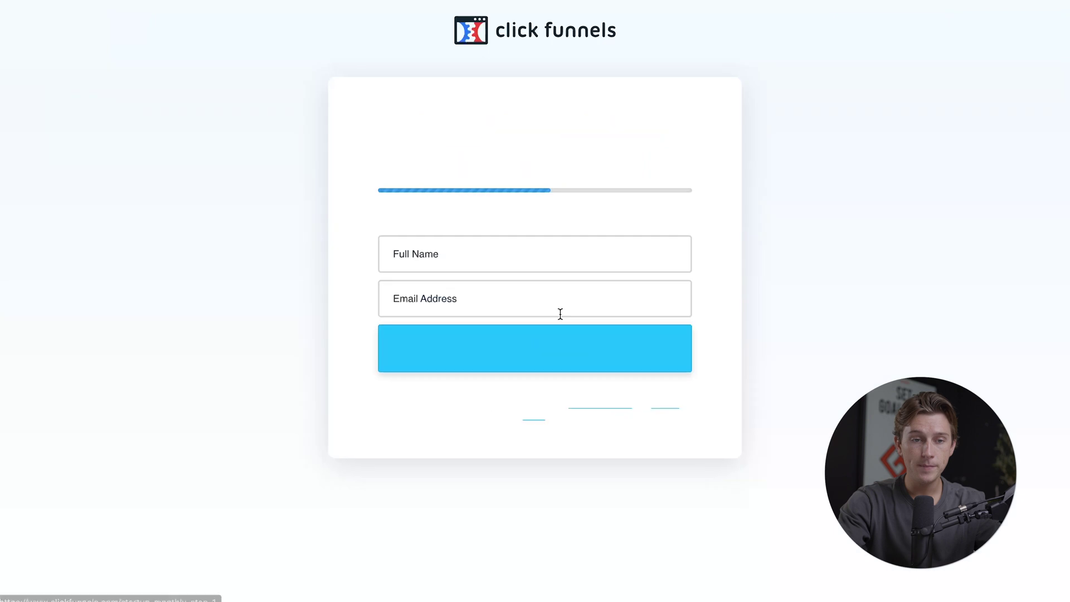
left_click_drag(409, 129, 648, 156)
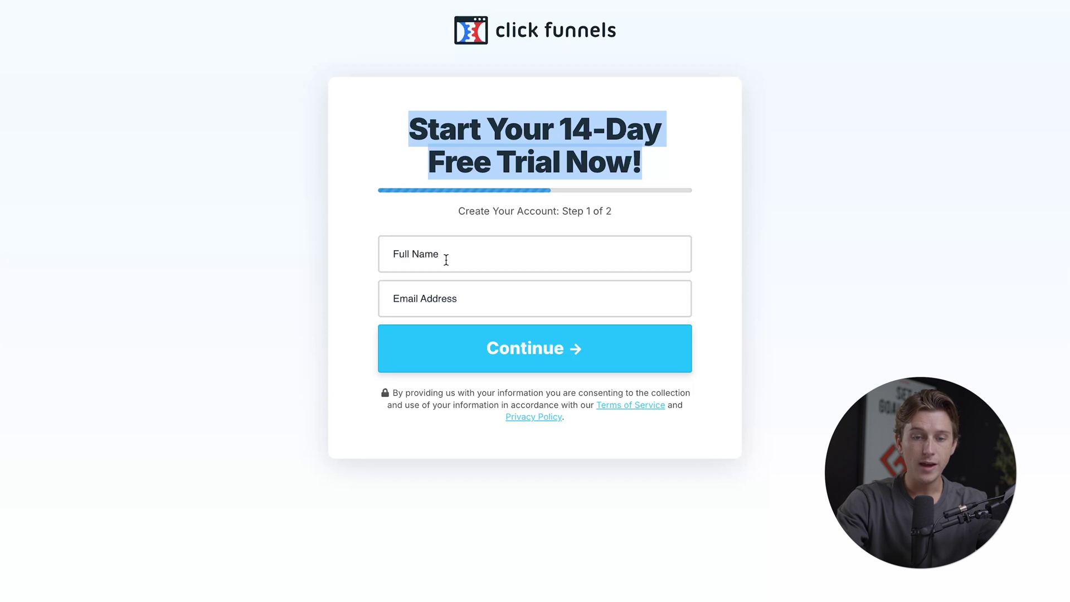
left_click(412, 263)
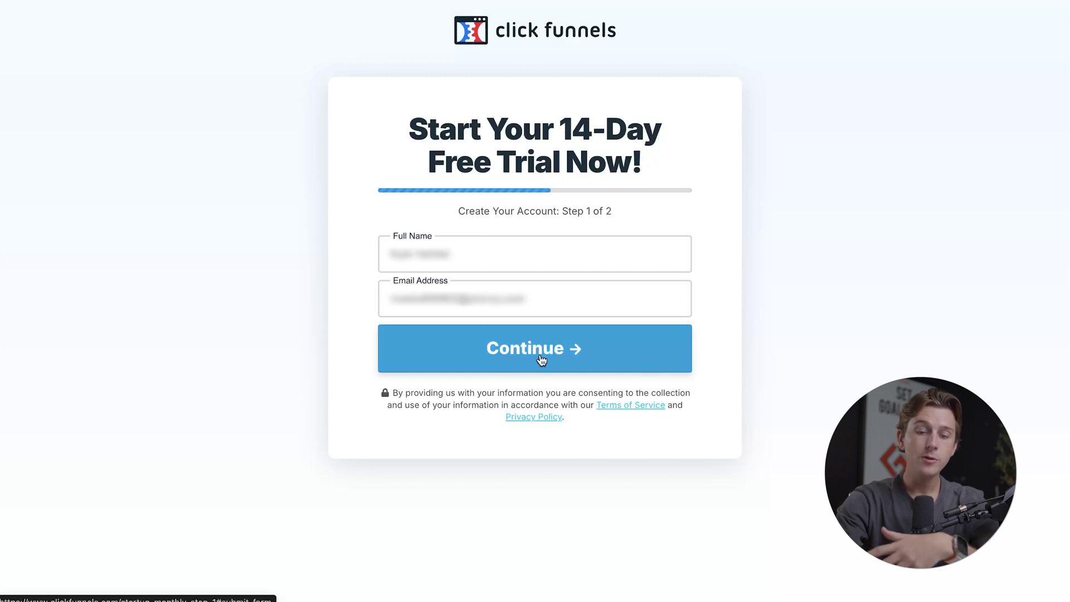
left_click(540, 360)
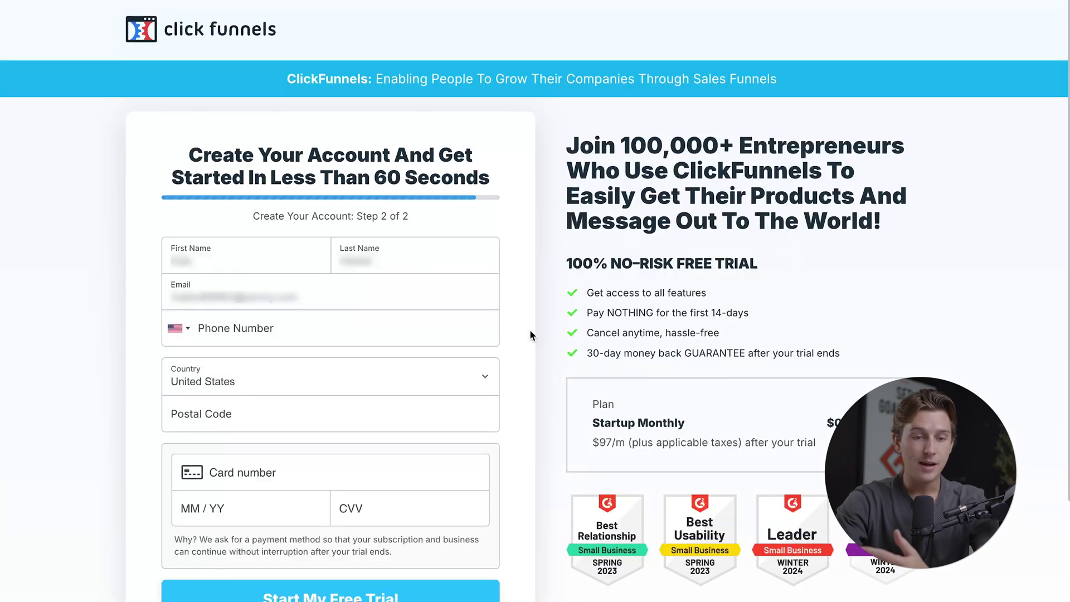
scroll(452, 353, "down", 1)
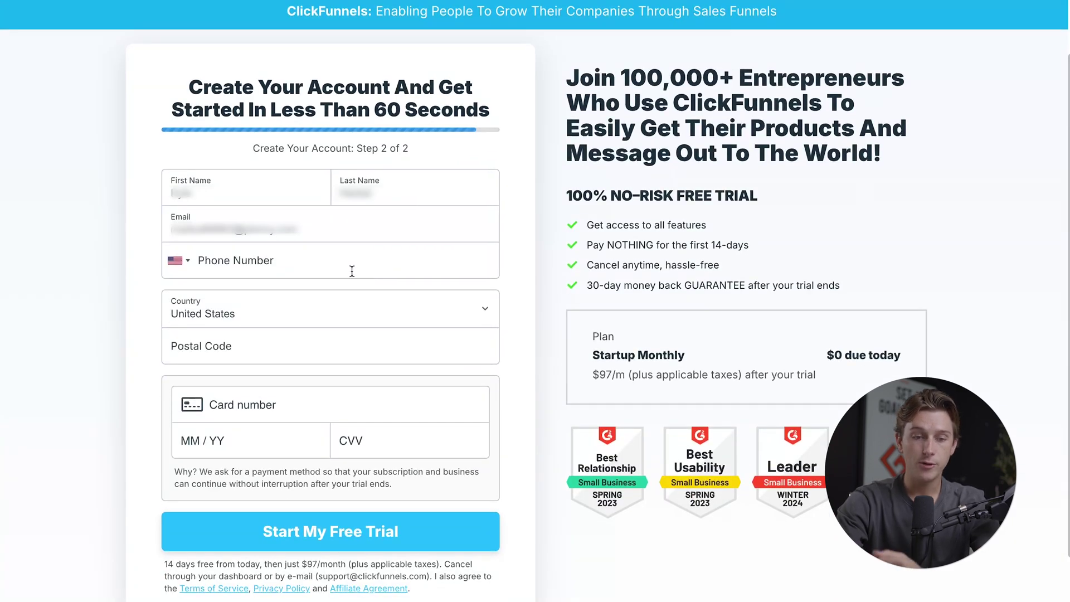
scroll(334, 262, "down", 1)
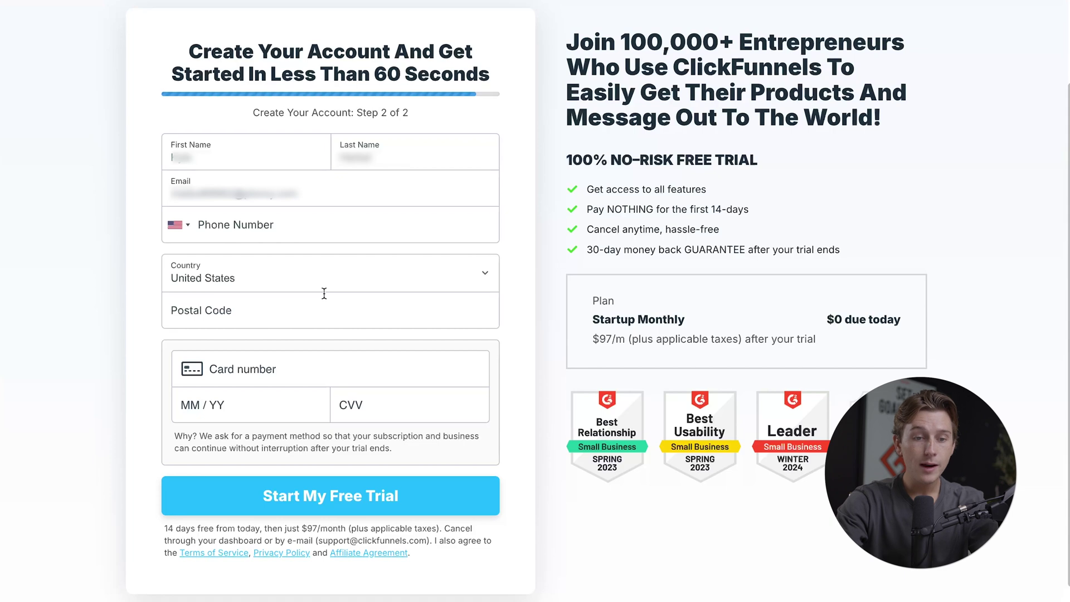
scroll(324, 294, "down", 1)
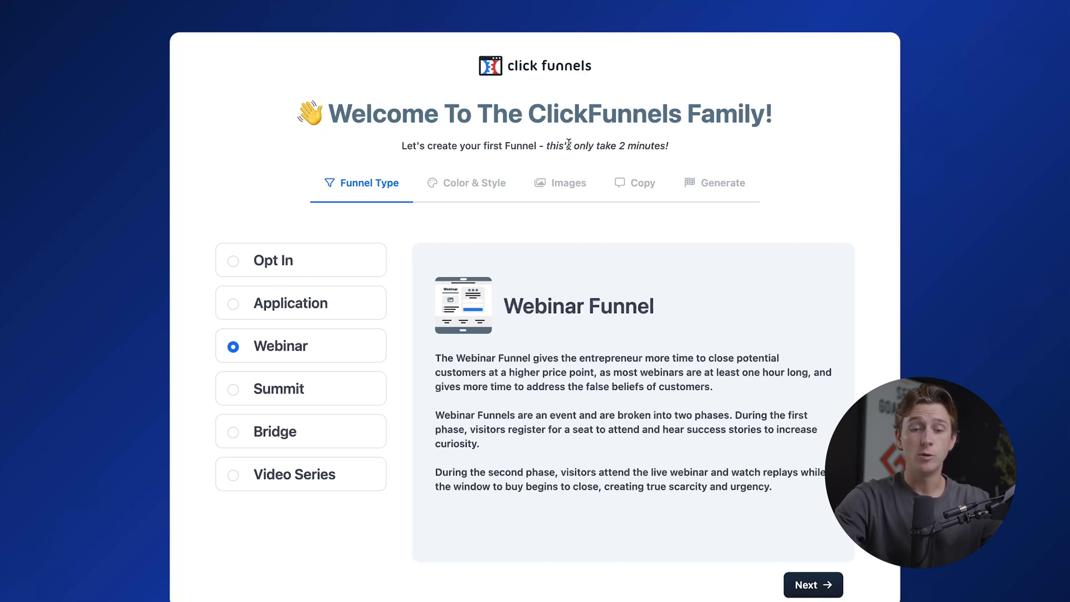
Preview the Application, Webinar, Summit, Bridge and Video Series types, then pick Opt In and continue.
scroll(569, 145, "down", 1)
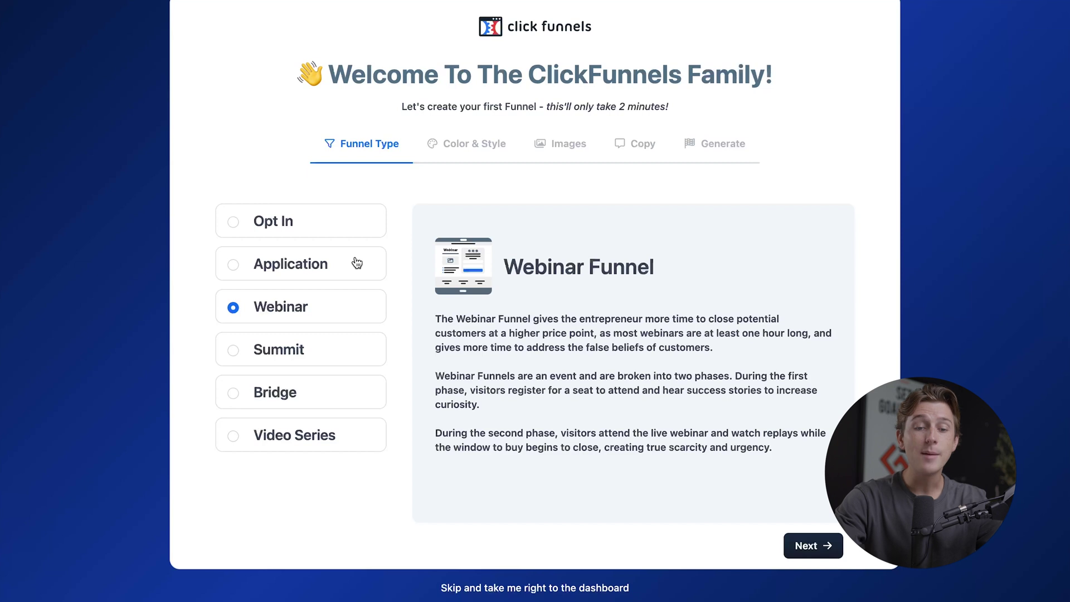
left_click(308, 234)
left_click(275, 266)
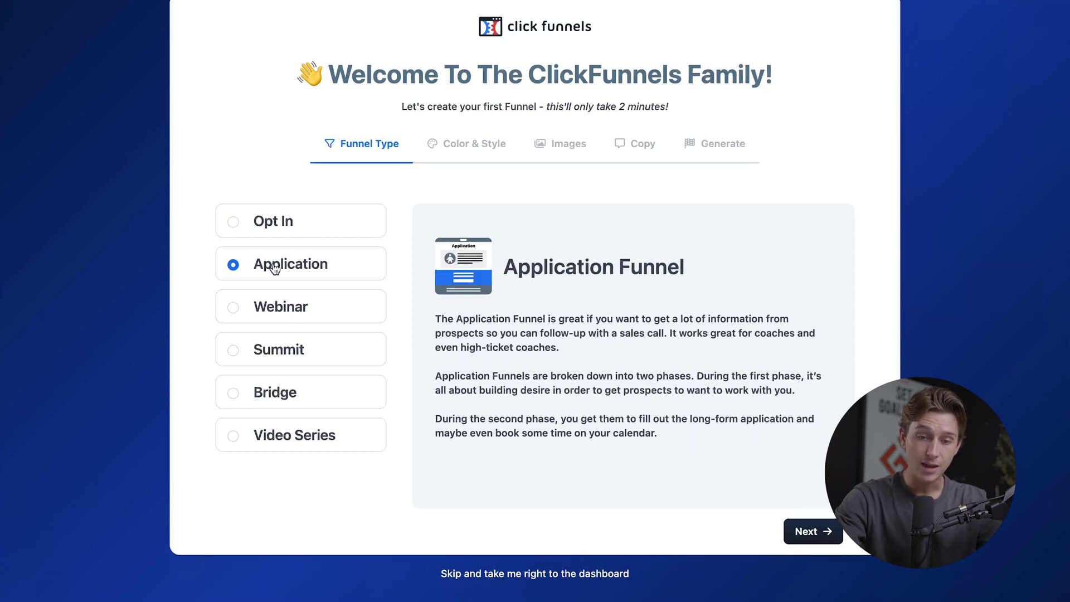
left_click(273, 310)
left_click(273, 351)
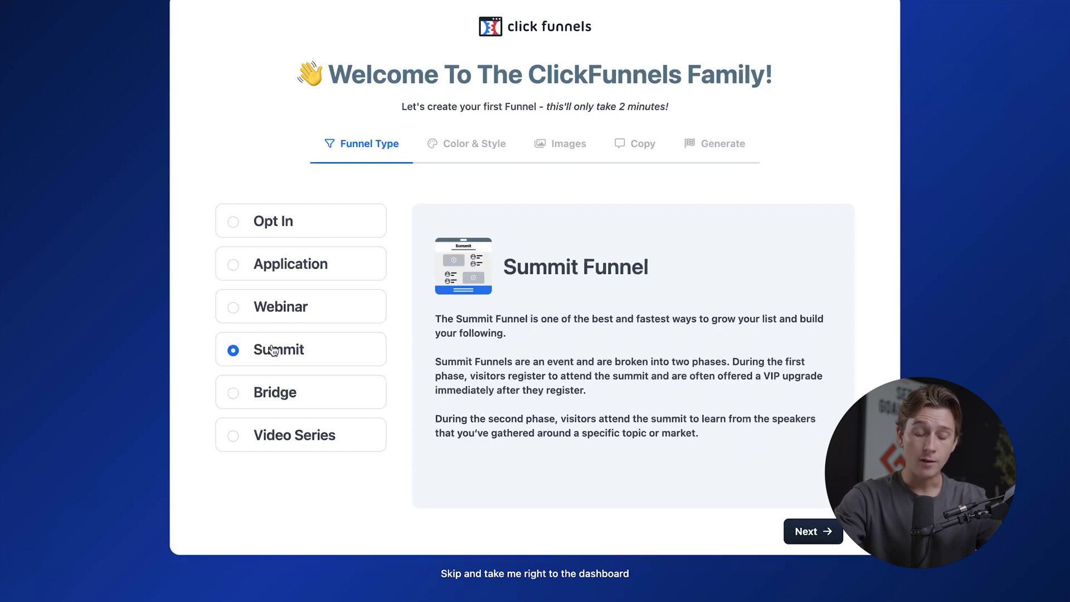
left_click(274, 396)
left_click(277, 440)
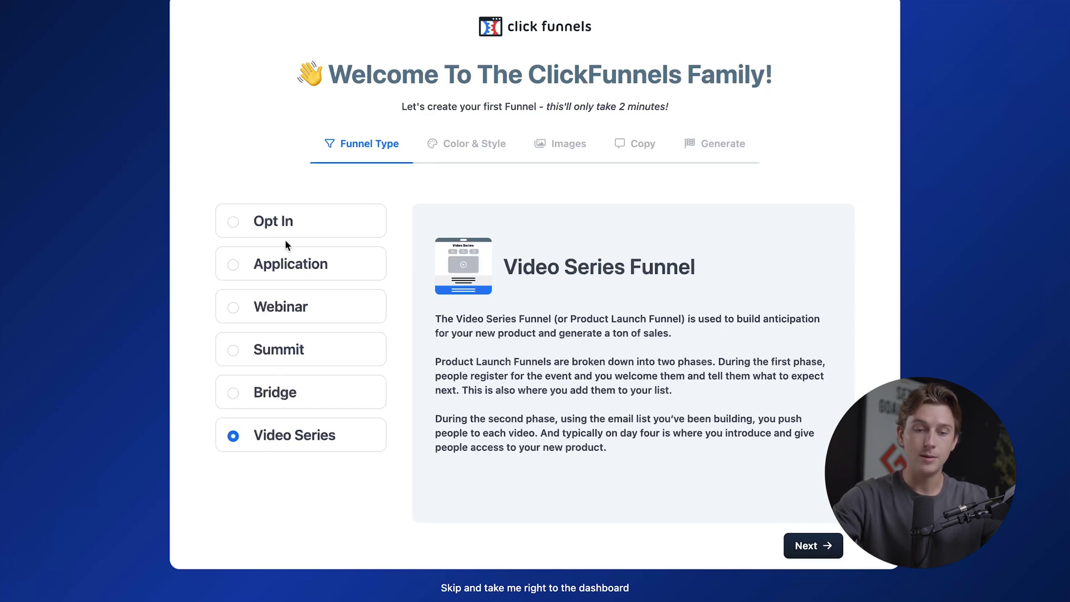
left_click(272, 225)
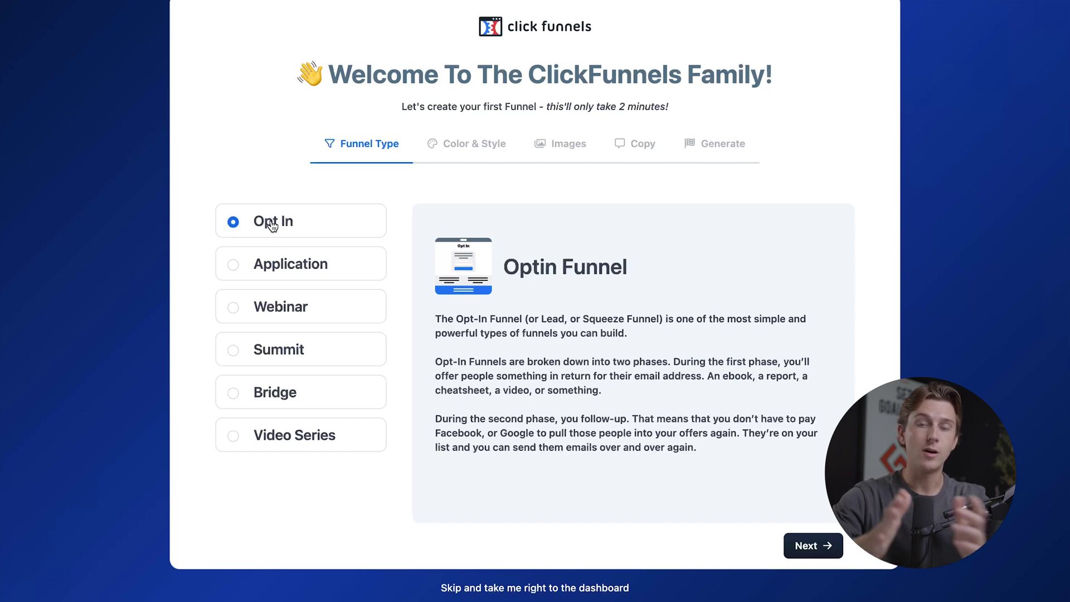
left_click(813, 546)
Set the brand colour to red (255, 0, 0) and generate a matching palette.
scroll(514, 256, "down", 2)
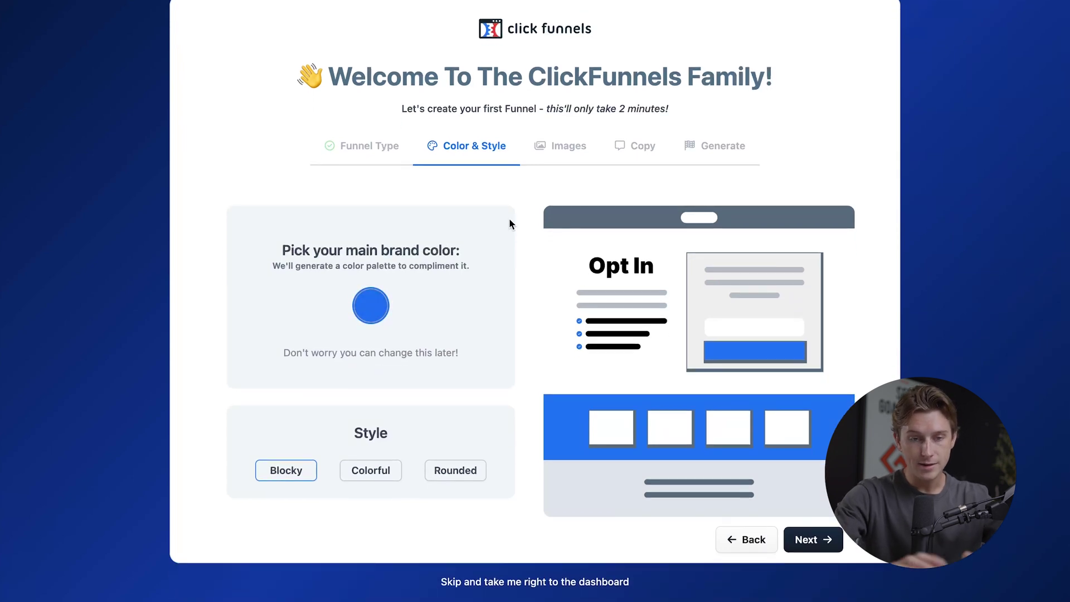
left_click(383, 306)
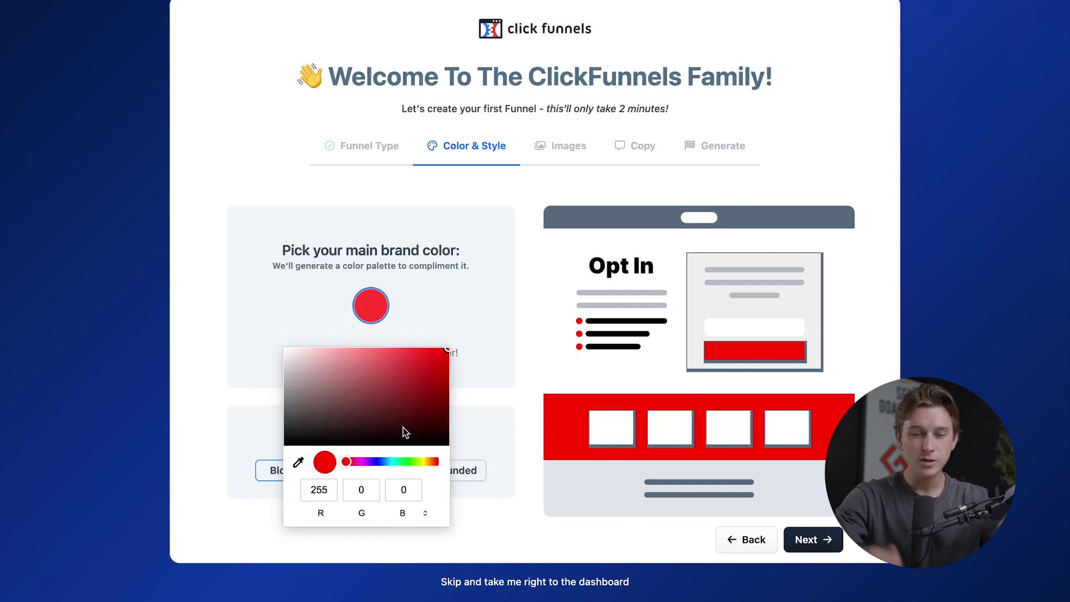
left_click(466, 352)
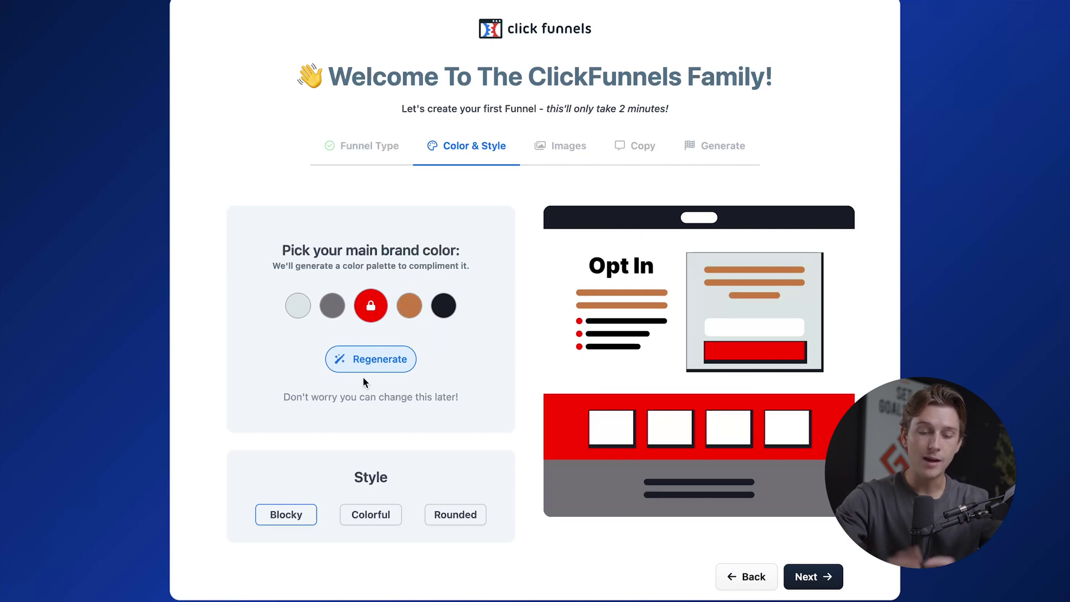
Choose the Rounded page style and advance to the image-style step.
scroll(363, 377, "down", 1)
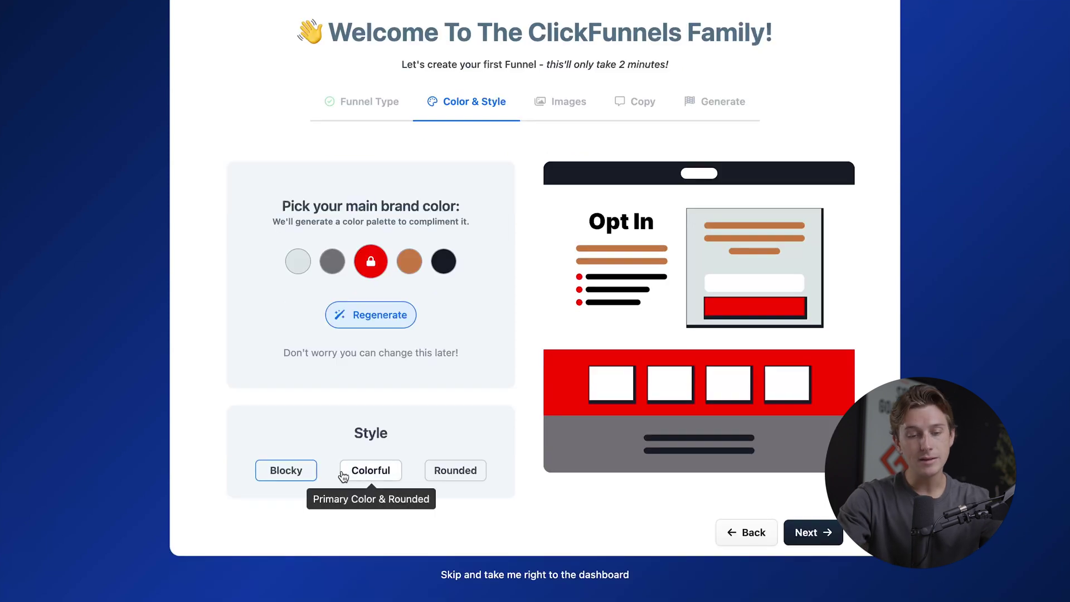
left_click(441, 477)
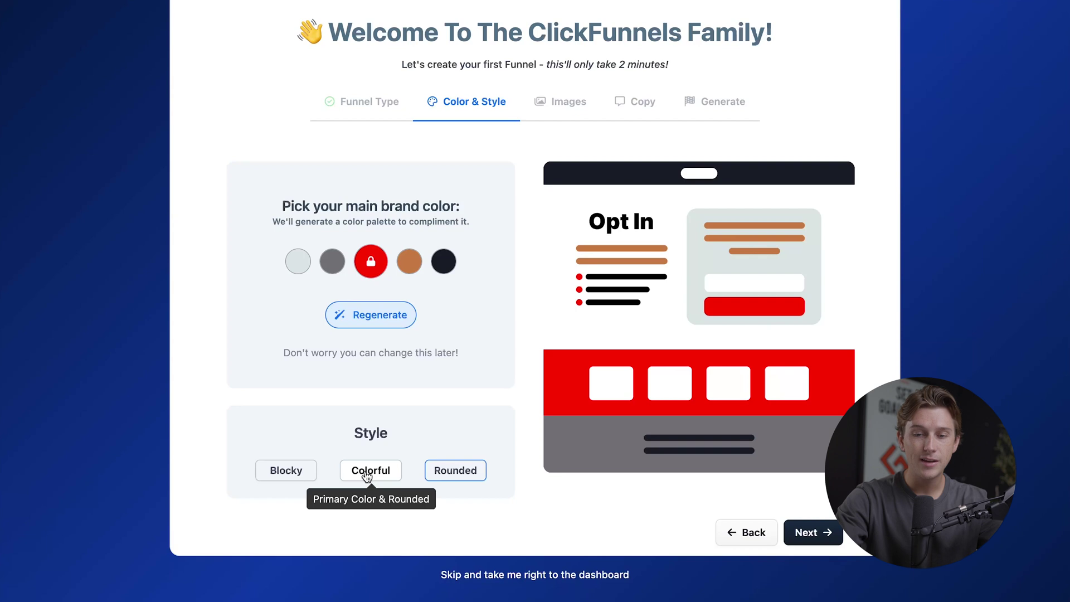
left_click(813, 532)
scroll(310, 361, "down", 2)
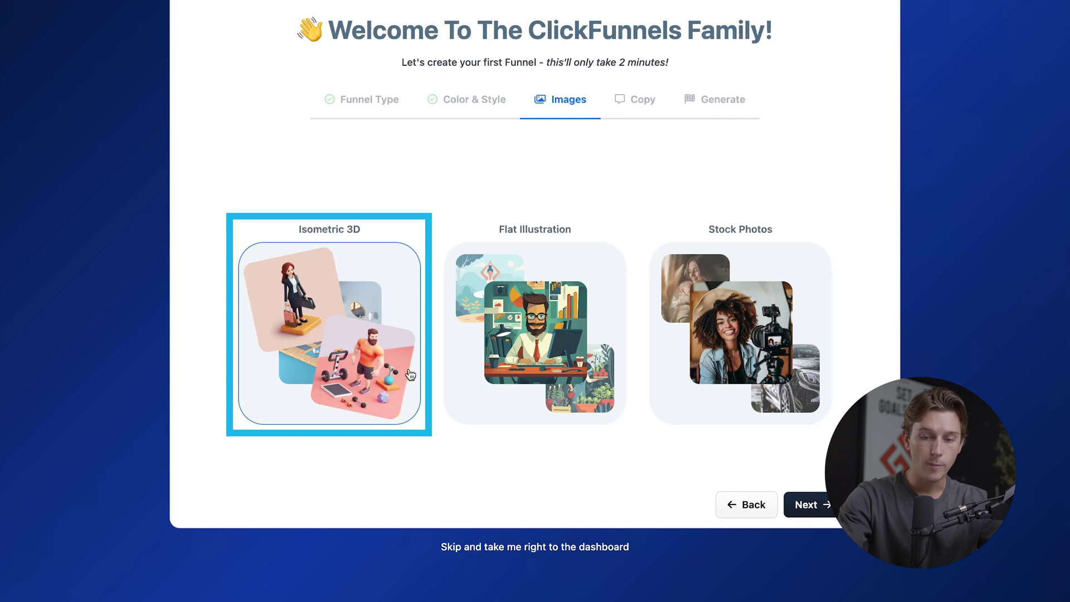
Describe the business as 'Social Media Marketing agency' on the Copy step and generate the funnel.
scroll(410, 375, "up", 1)
left_click(814, 527)
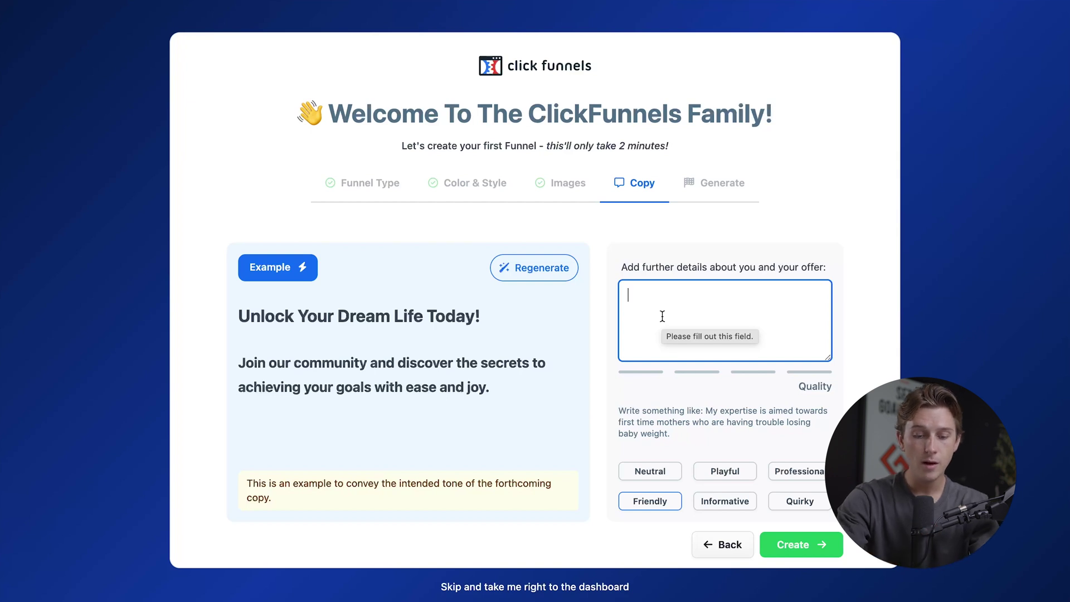
type("Social Media")
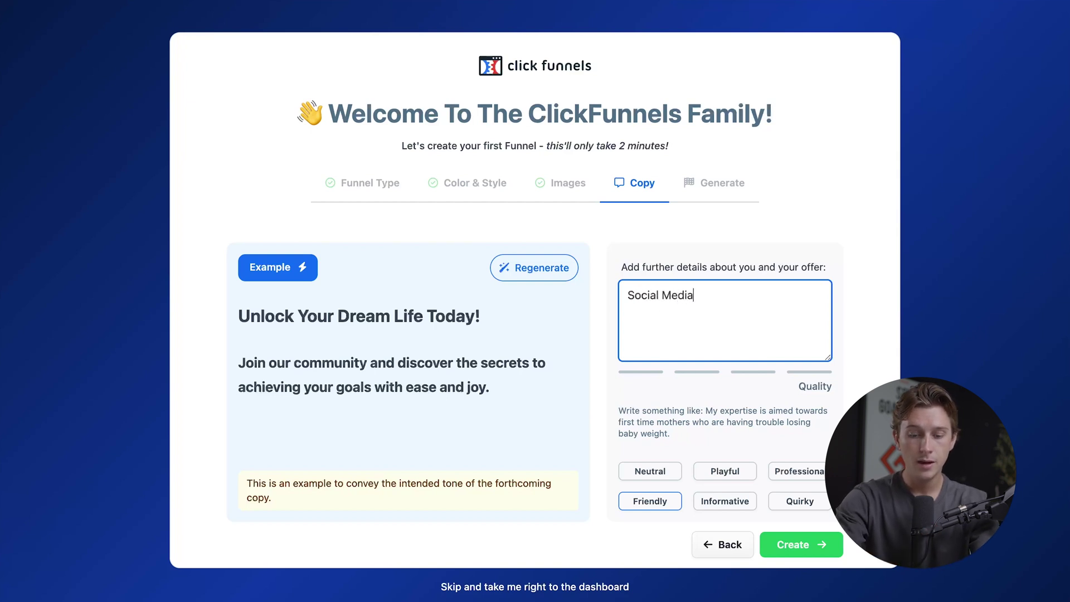
type(" Marketing agency")
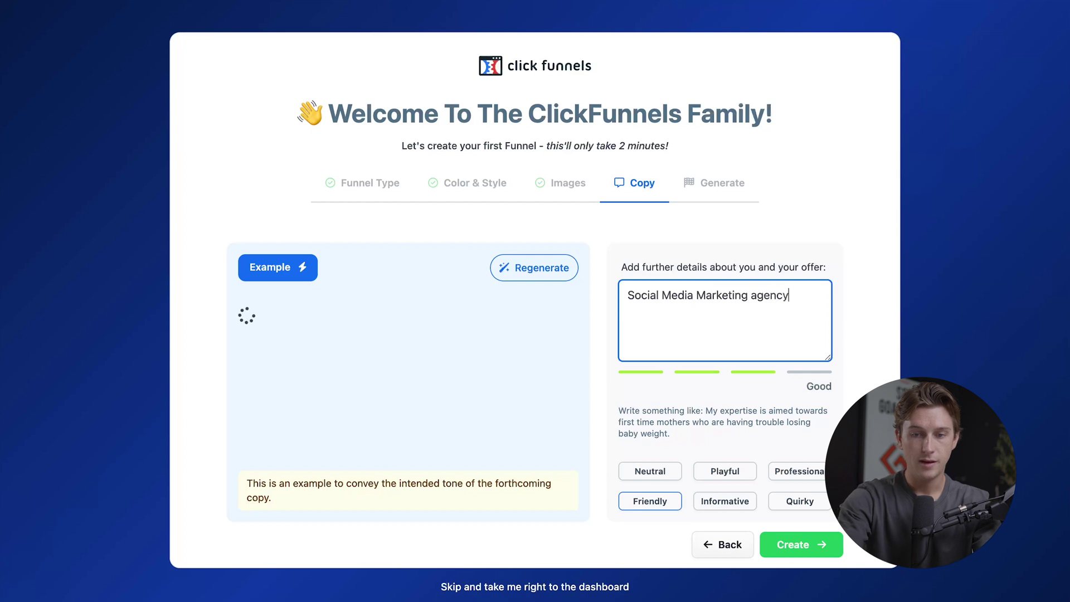
scroll(825, 321, "down", 2)
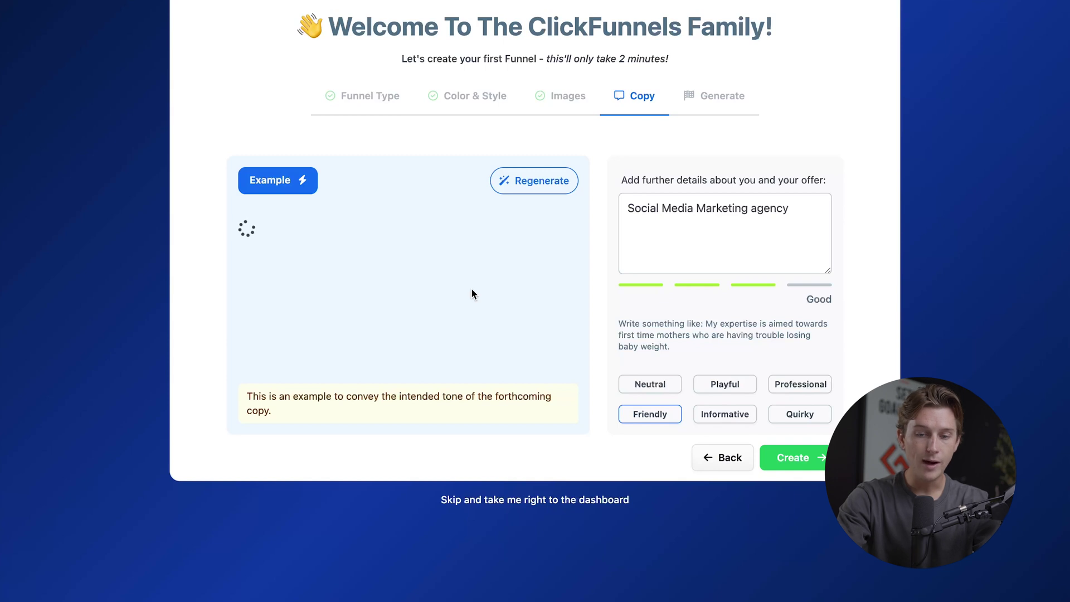
scroll(471, 287, "up", 2)
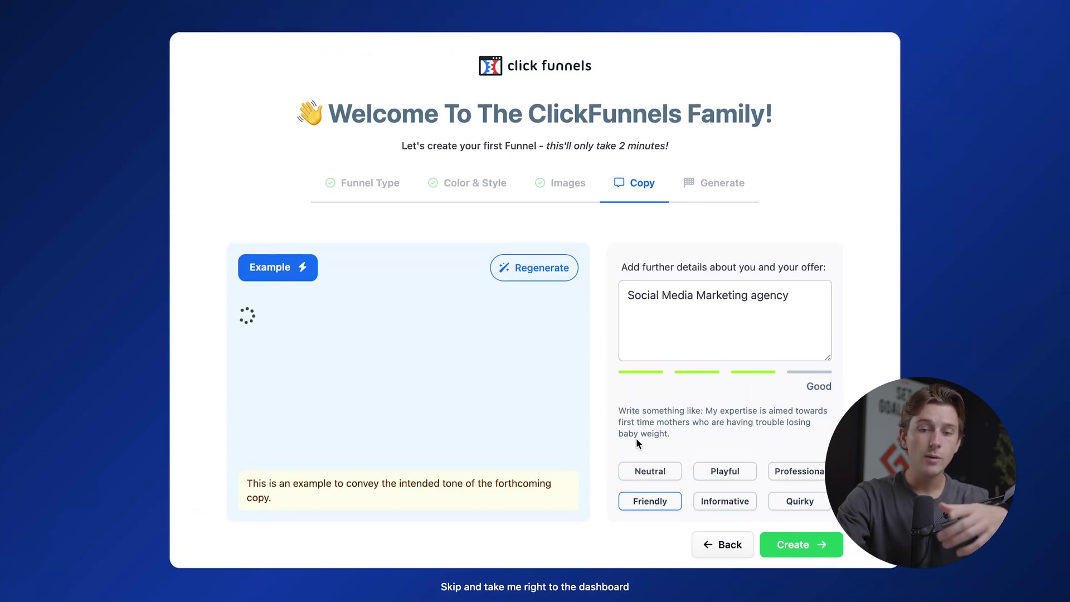
scroll(775, 552, "down", 1)
left_click(794, 491)
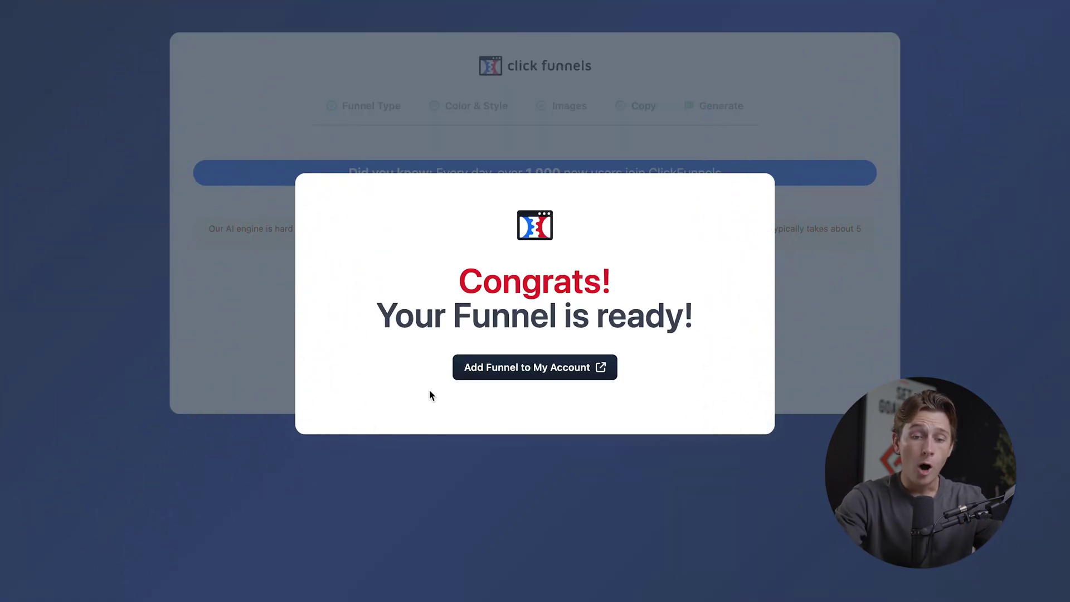
Install the generated funnel into the team's My Workspace and start customizing it.
left_click(483, 379)
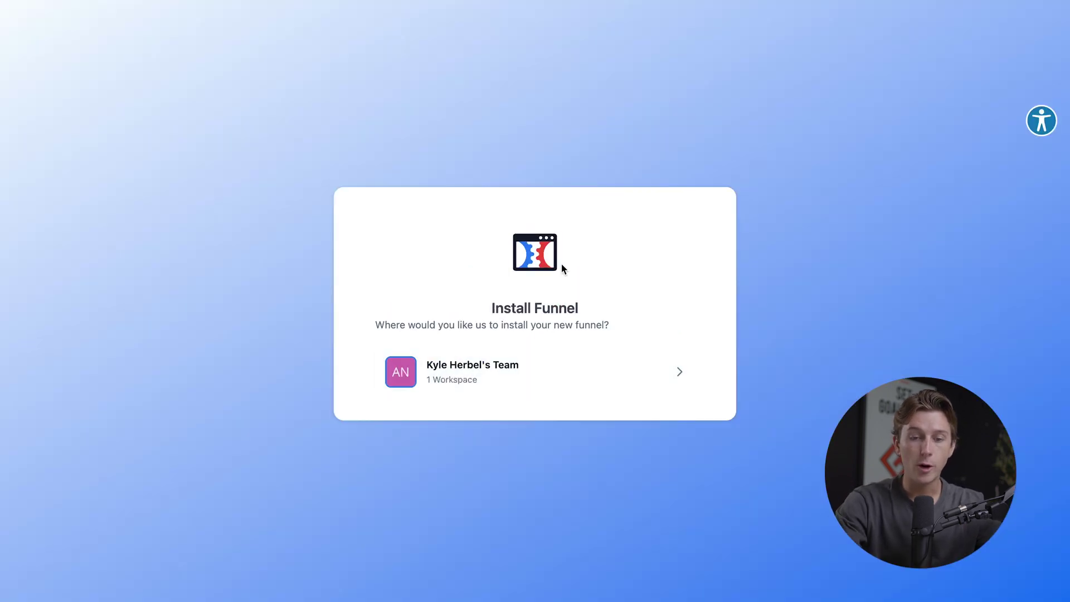
left_click(515, 372)
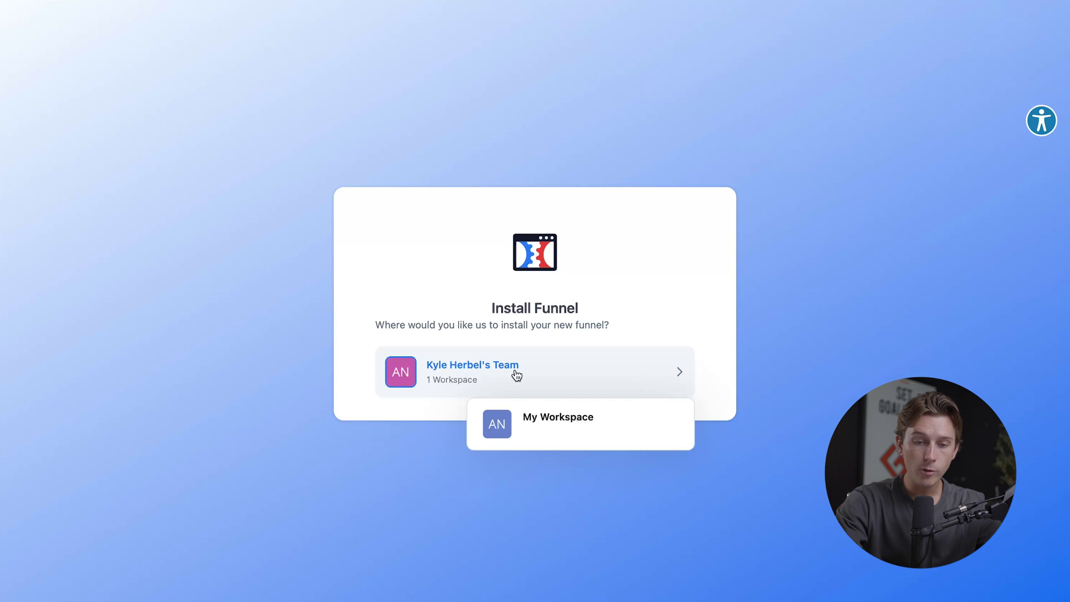
left_click(541, 434)
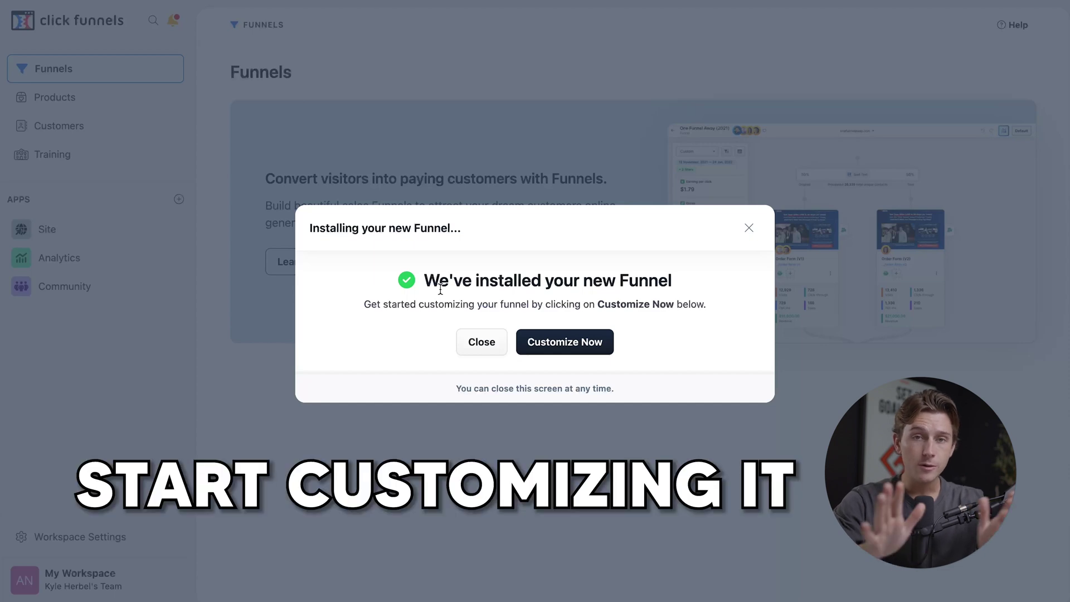
left_click(578, 338)
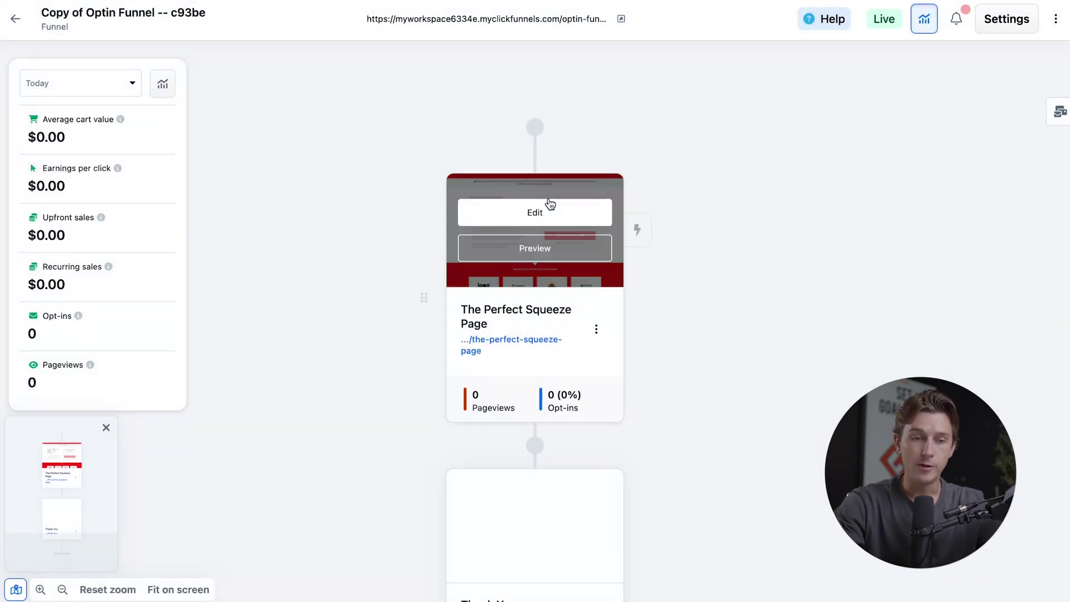
Open The Perfect Squeeze Page from the funnel canvas for editing.
double_click(96, 16)
left_click(273, 134)
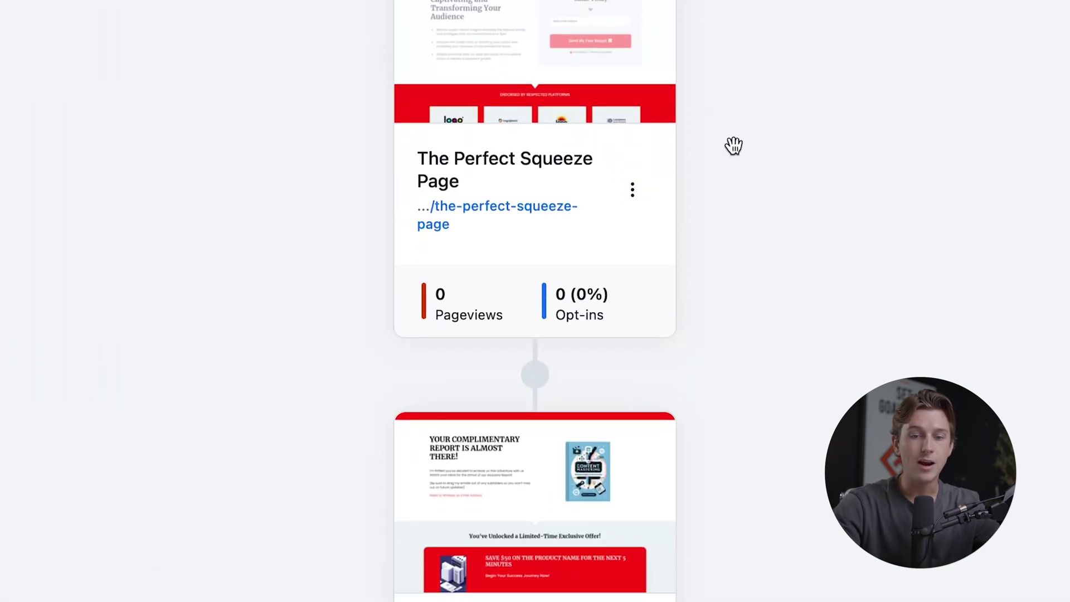
scroll(574, 282, "down", 4)
scroll(574, 282, "up", 6)
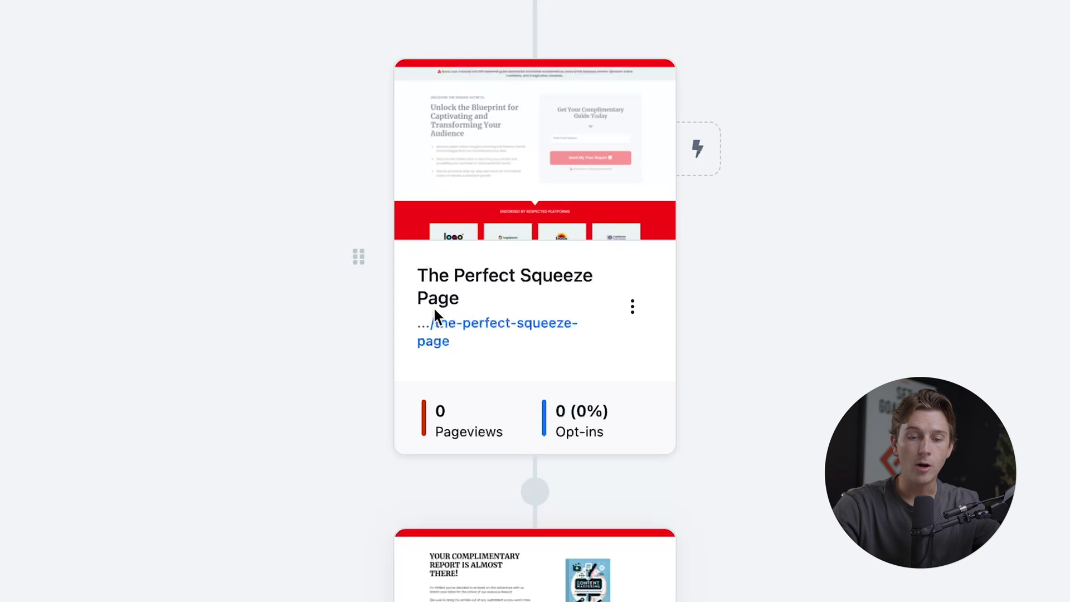
mouse_move(633, 221)
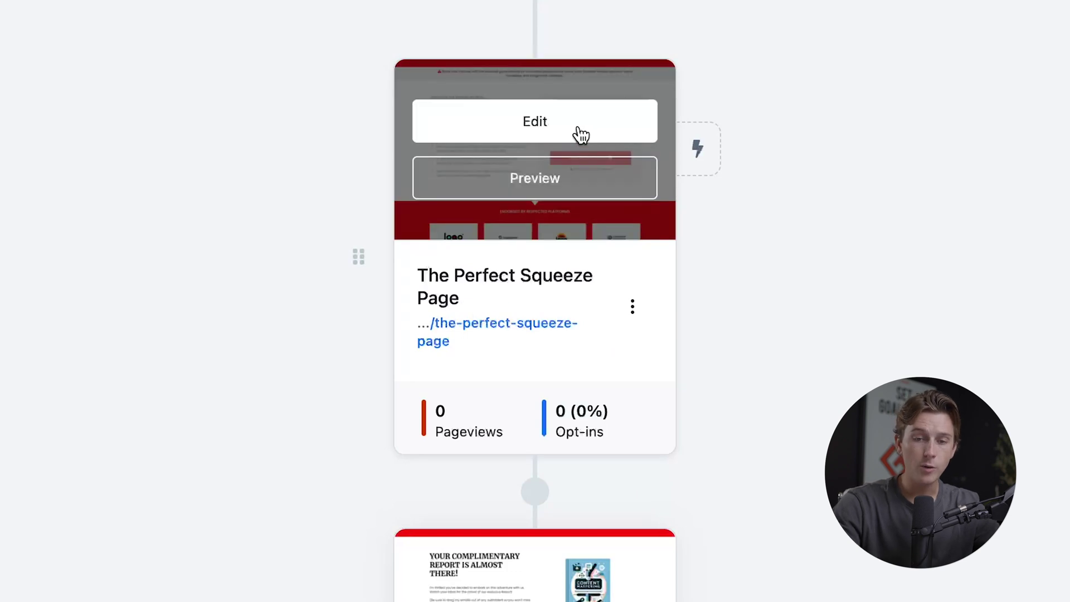
left_click(538, 126)
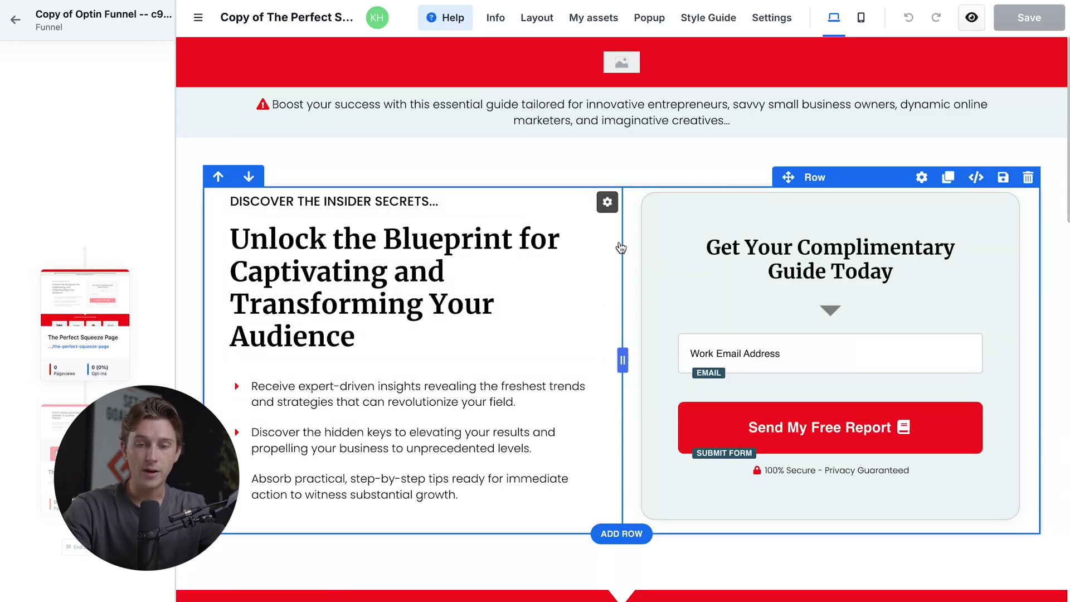
Remove 'and Transforming' so the headline reads 'Unlock the Blueprint for Captivating Your Audience'.
double_click(385, 306)
key("BackSpace")
key("BackSpace")
key("BackSpace")
key("BackSpace")
key("BackSpace")
key("BackSpace")
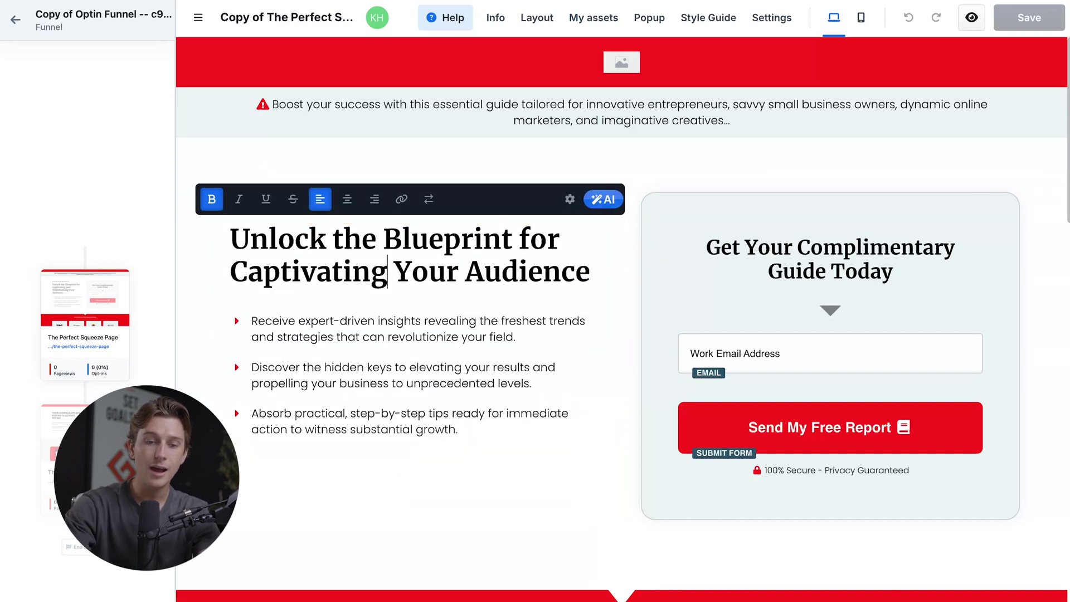
key("ctrl+a")
left_click(442, 139)
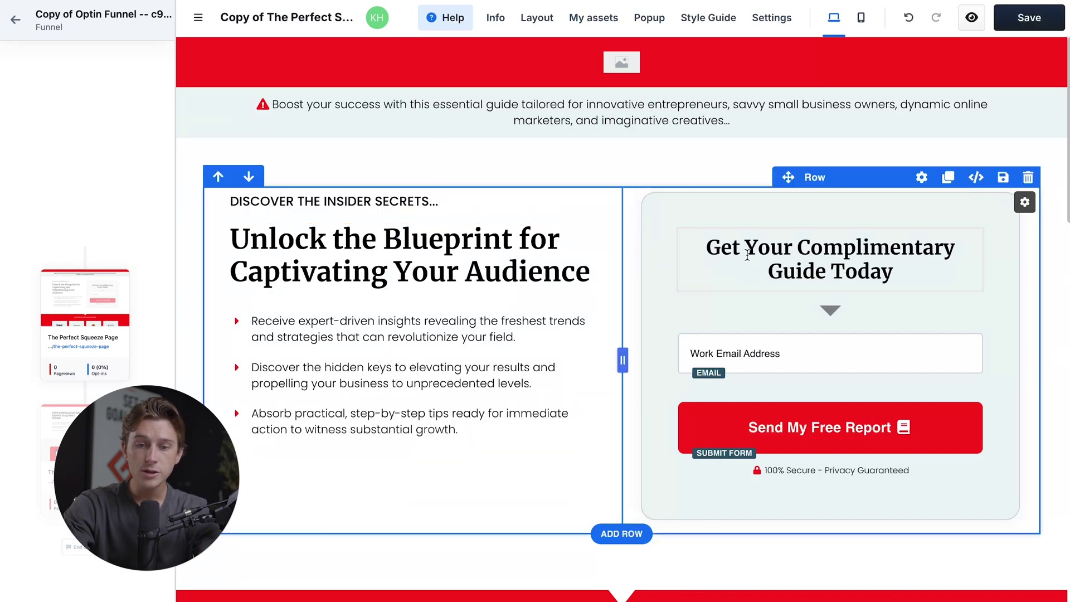
Test-clear the complimentary guide heading, then undo to restore it.
left_click(803, 256)
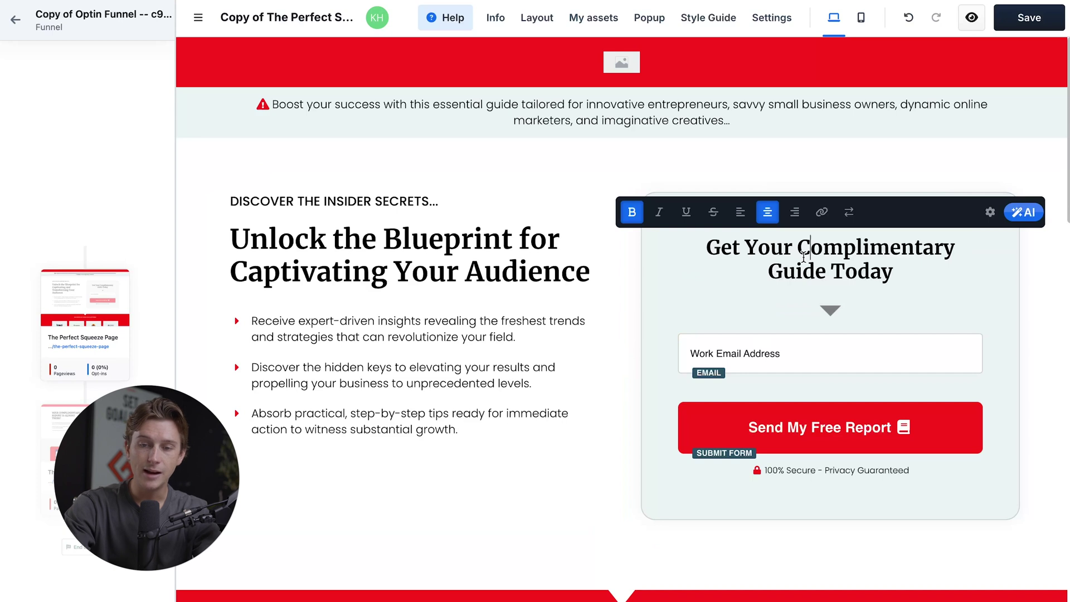
key("ctrl+a")
key("BackSpace")
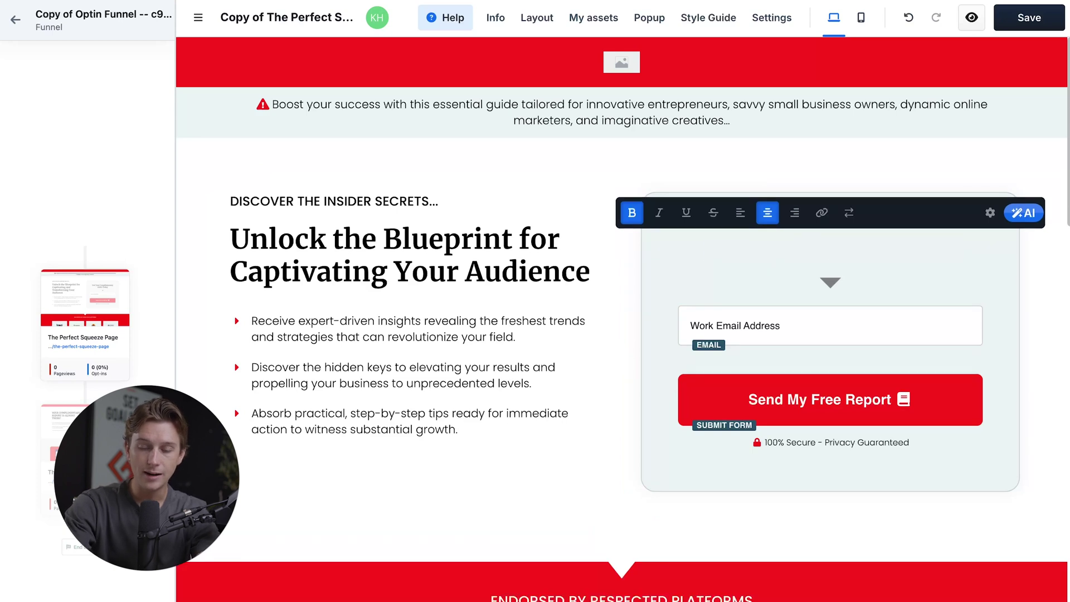
key("ctrl+z")
left_click(554, 171)
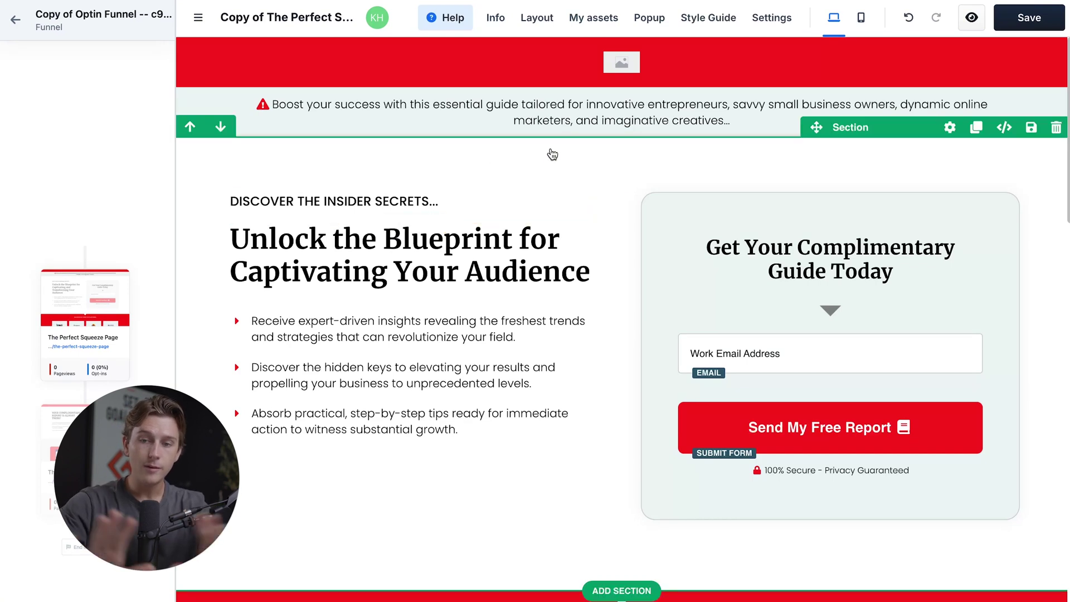
Move the hero section below the logos section, then back above it.
left_click(221, 128)
scroll(342, 248, "down", 8)
scroll(342, 248, "up", 5)
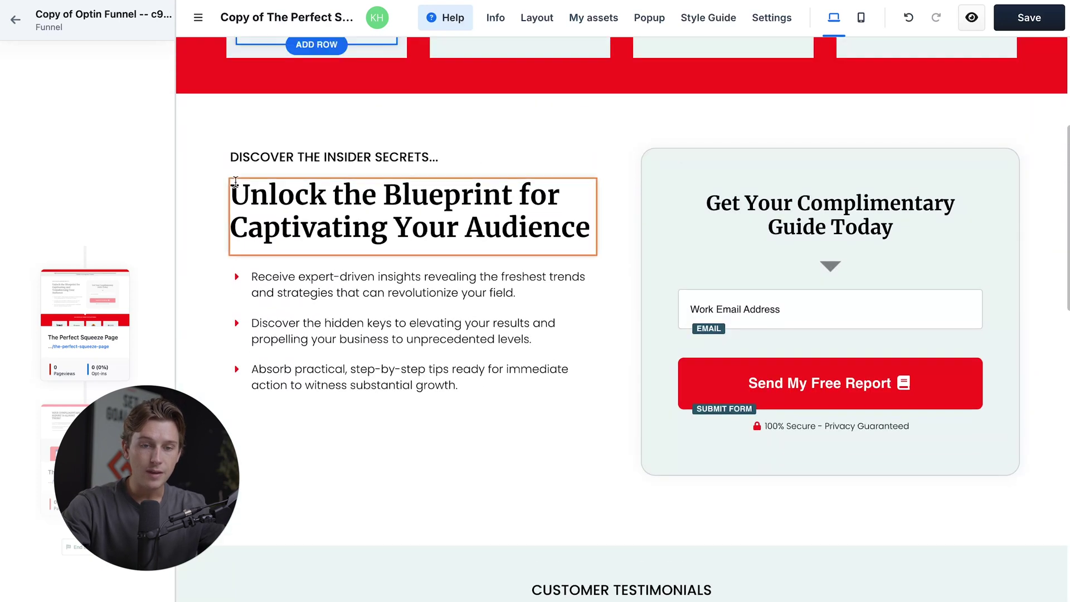
left_click(189, 152)
mouse_move(439, 218)
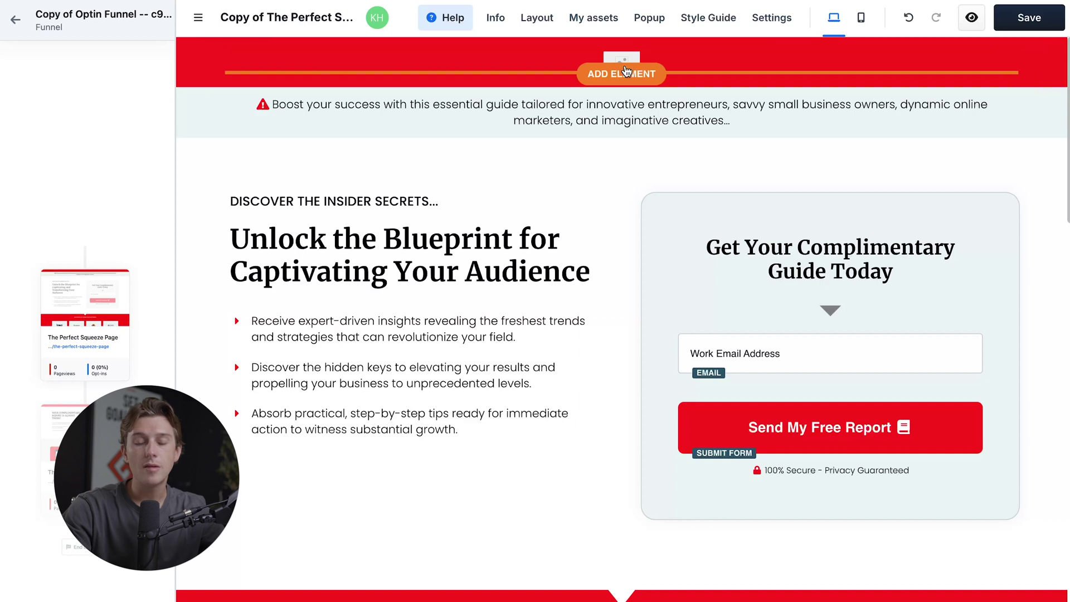
left_click(626, 72)
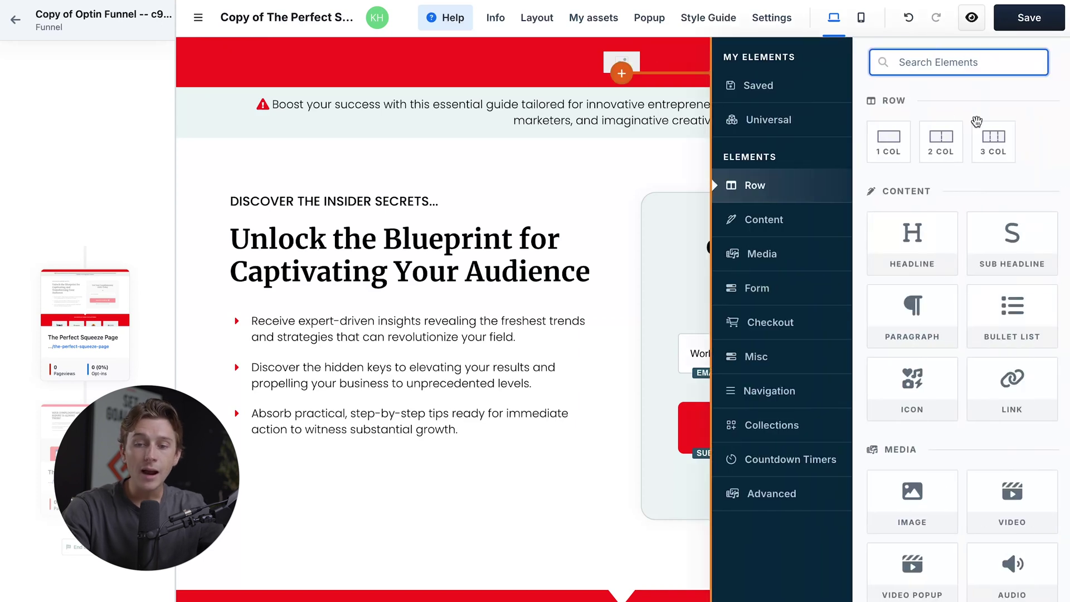
left_click_drag(917, 232, 924, 223)
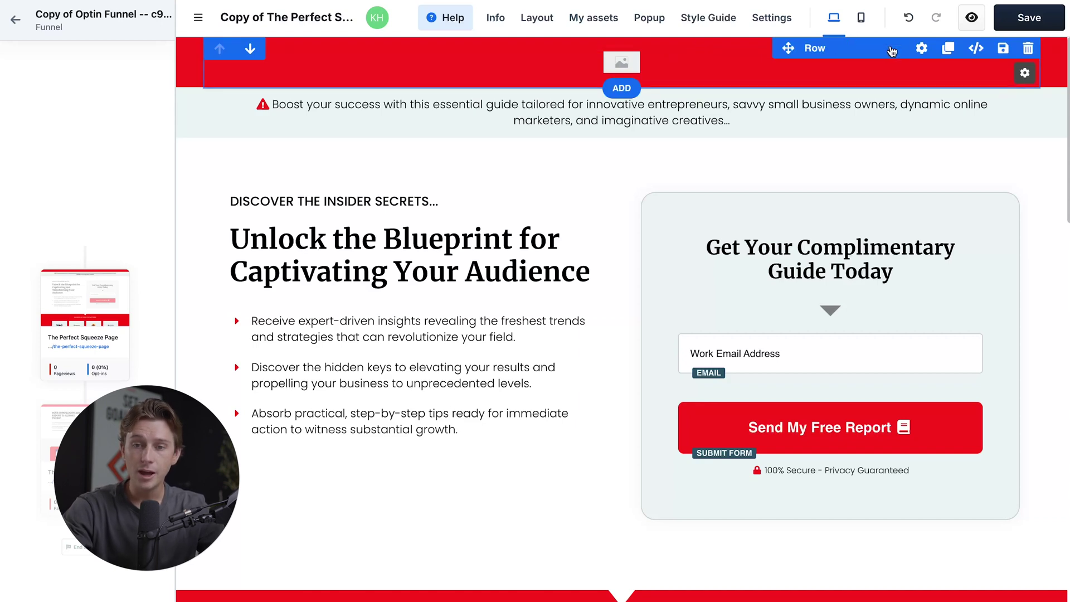
left_click(920, 49)
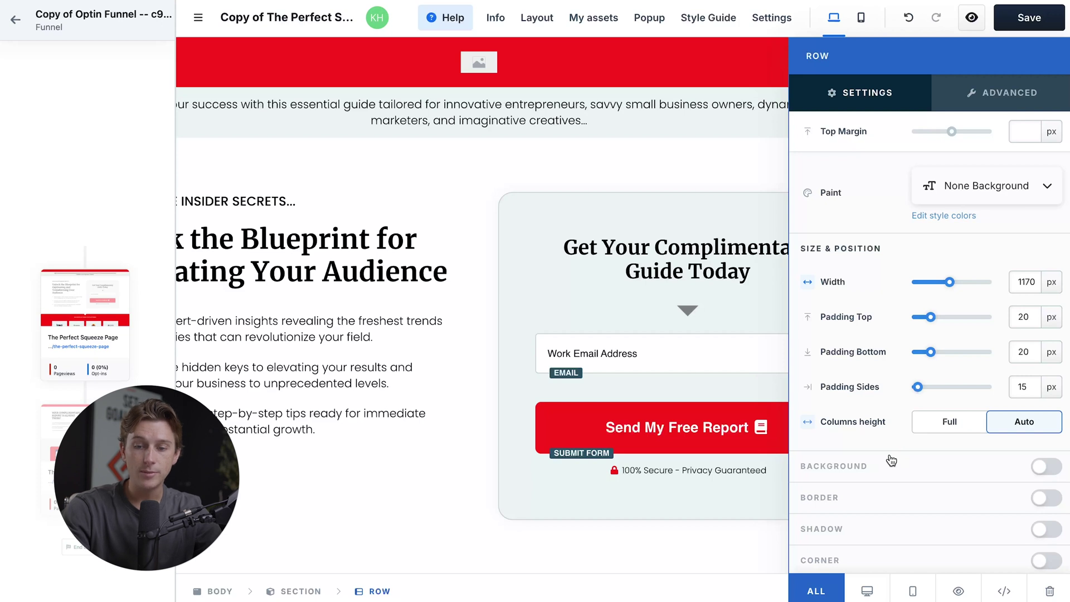
scroll(861, 475, "down", 1)
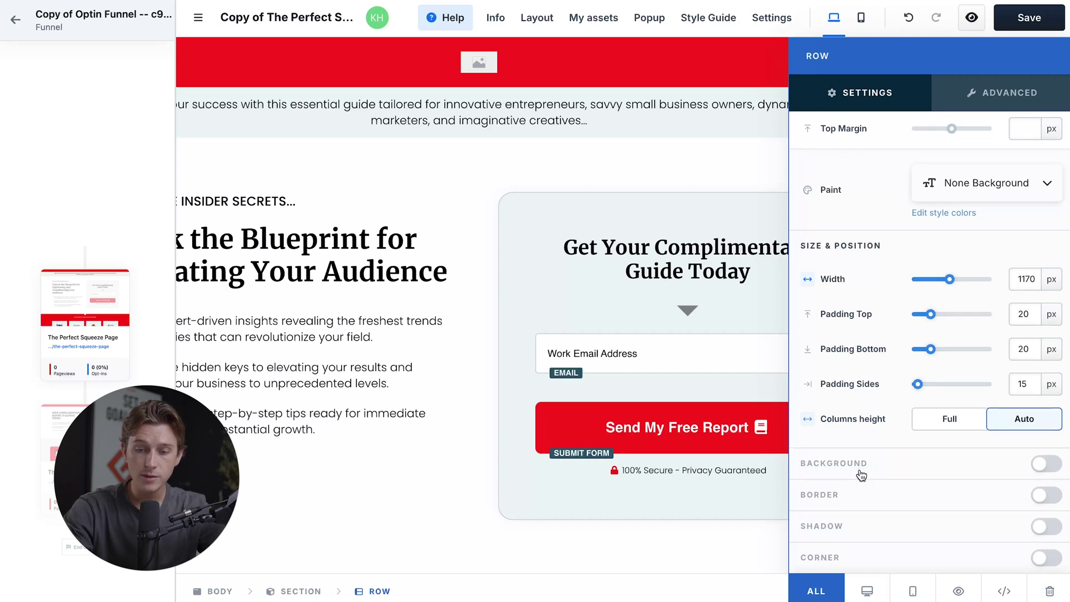
left_click(973, 105)
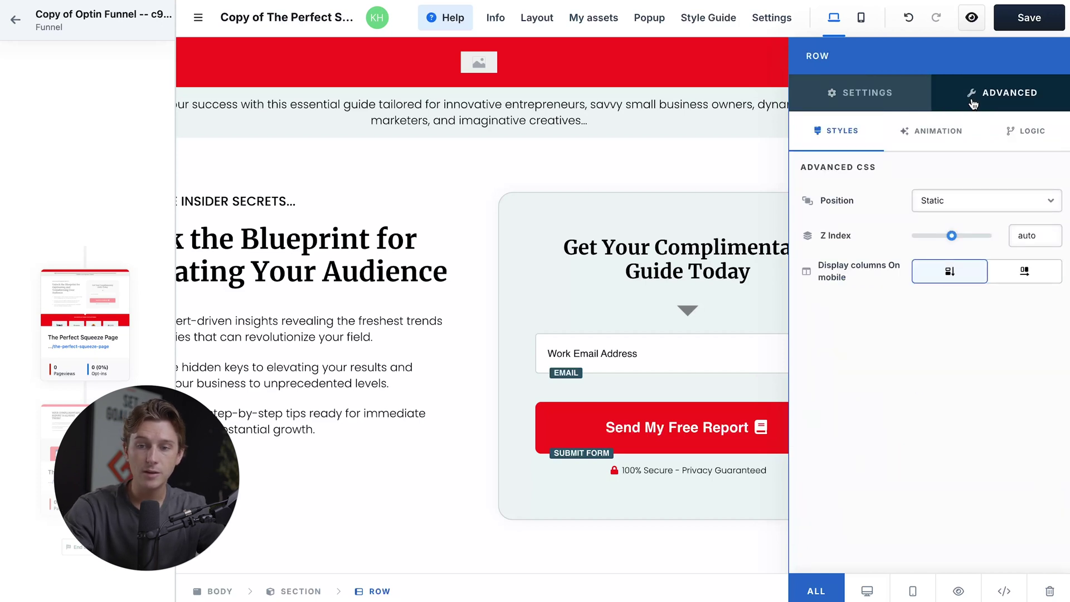
key("Escape")
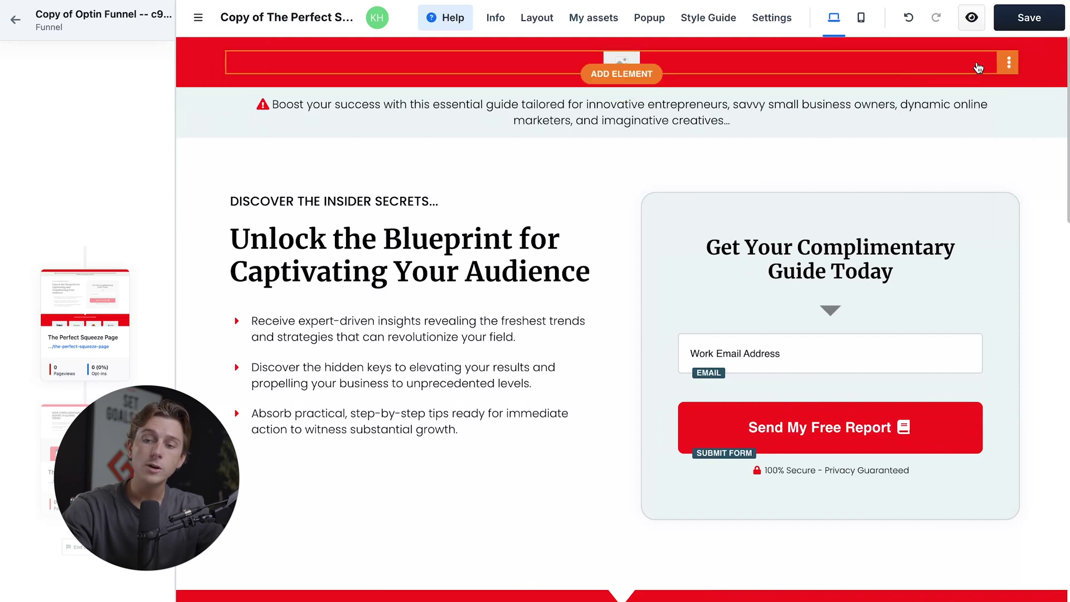
Keep the header image source as the dynamic Site Logo and close the image settings.
left_click(1010, 63)
left_click(986, 94)
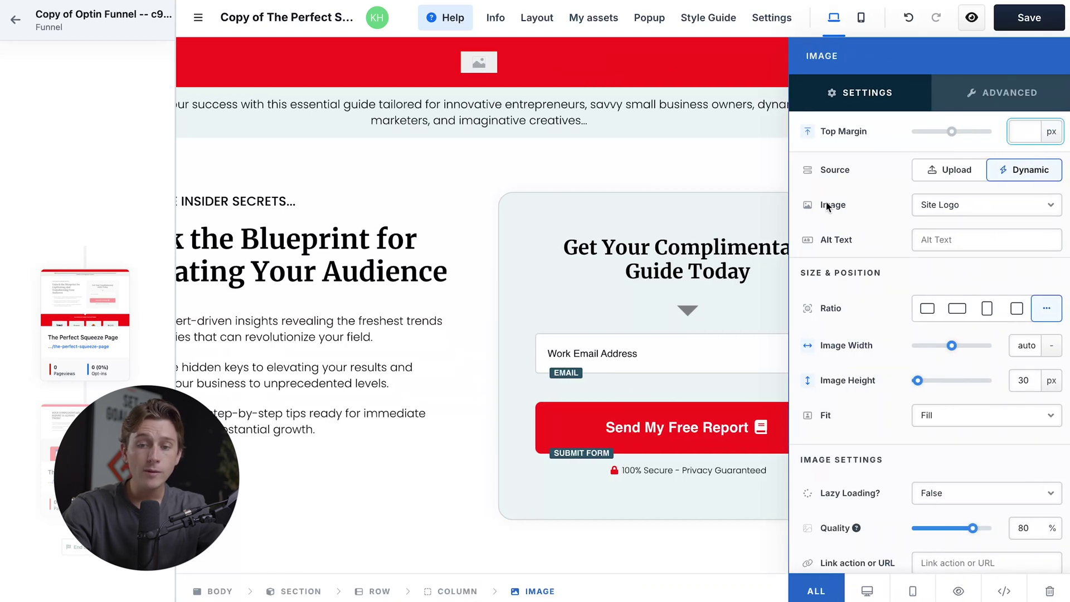
left_click(935, 206)
left_click(934, 206)
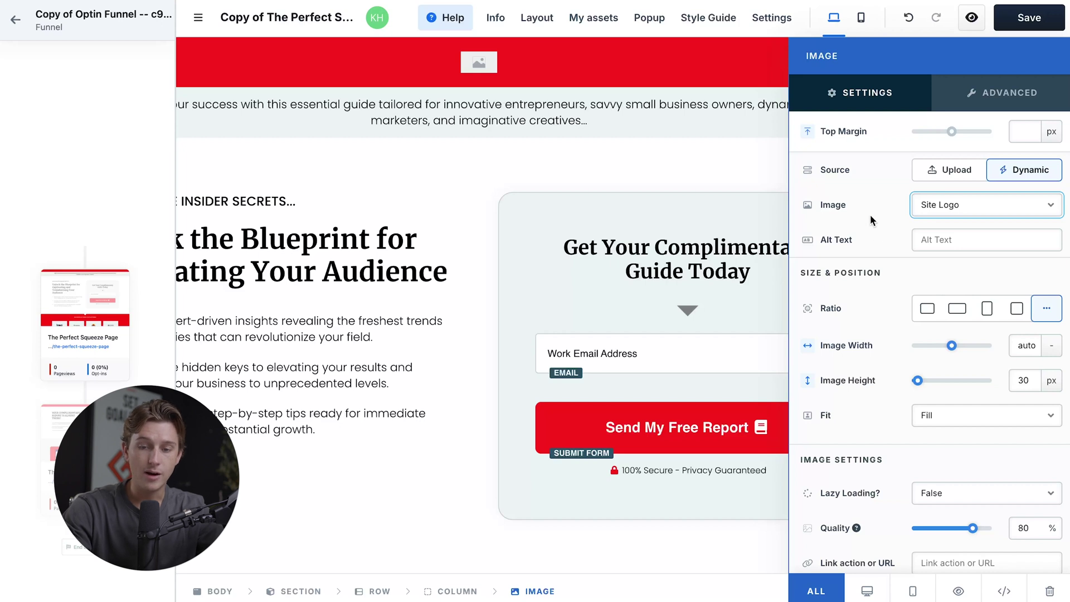
key("Escape")
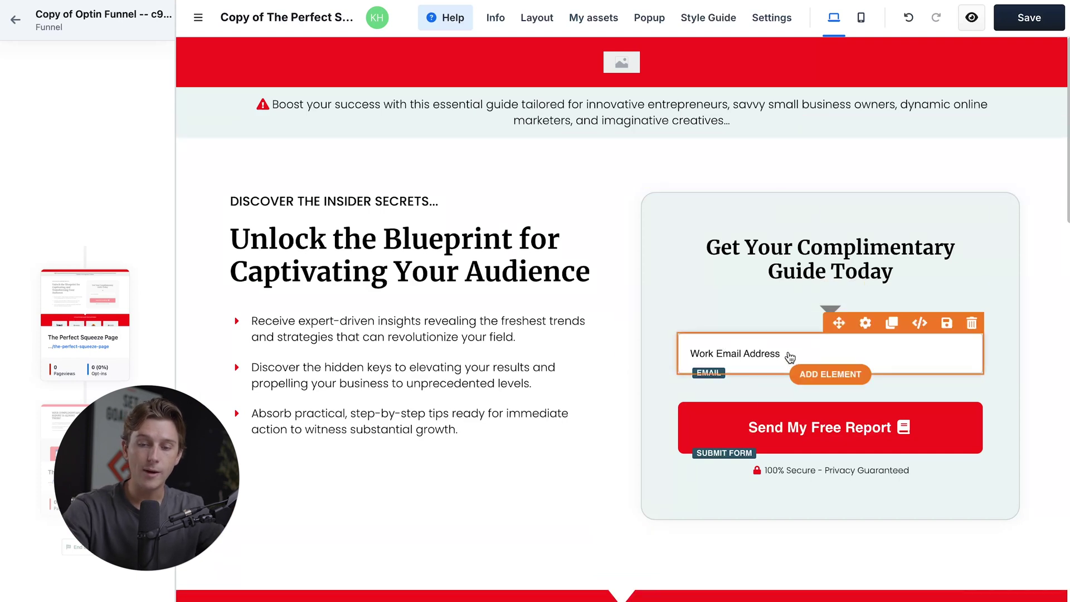
Save the squeeze page and open the Thank You page in the editor.
key("ctrl+s")
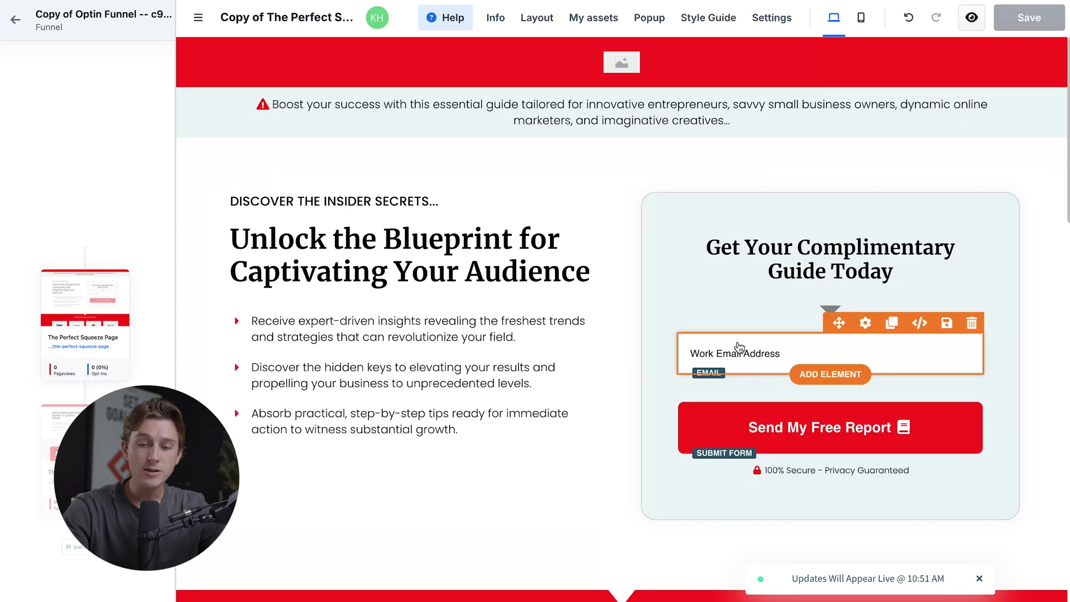
left_click(66, 424)
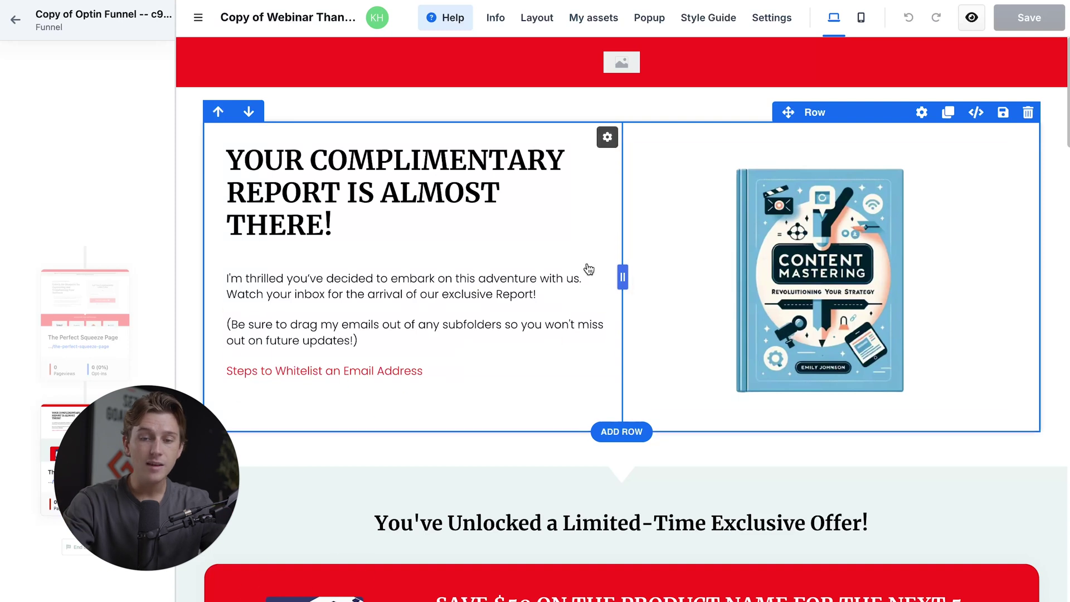
Inspect the thank-you page's book cover and the 'Begin Your Success Journey Now!' text settings.
left_click(650, 272)
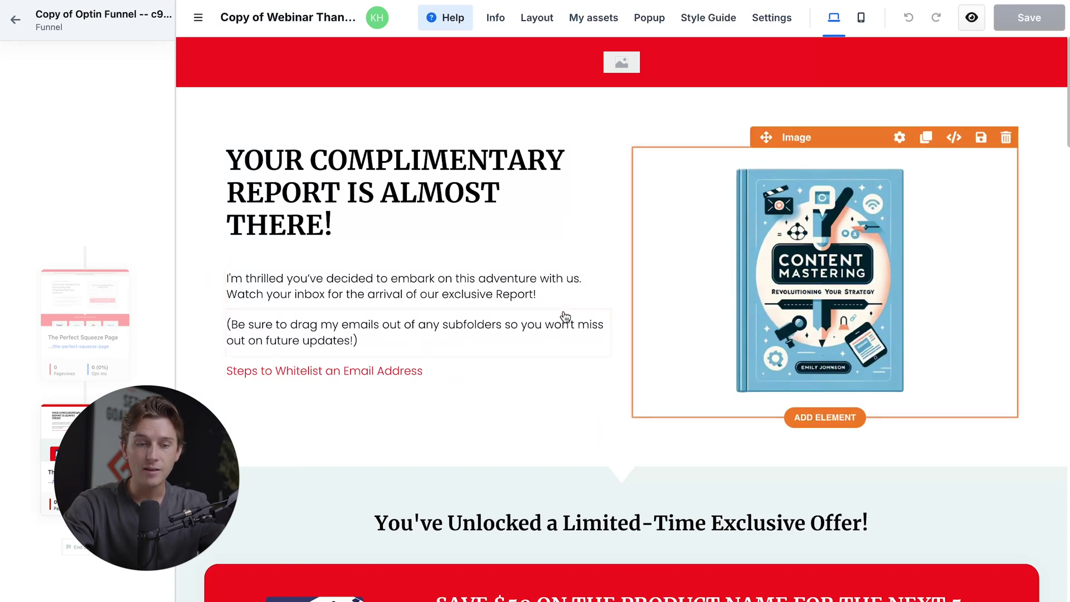
scroll(558, 318, "down", 6)
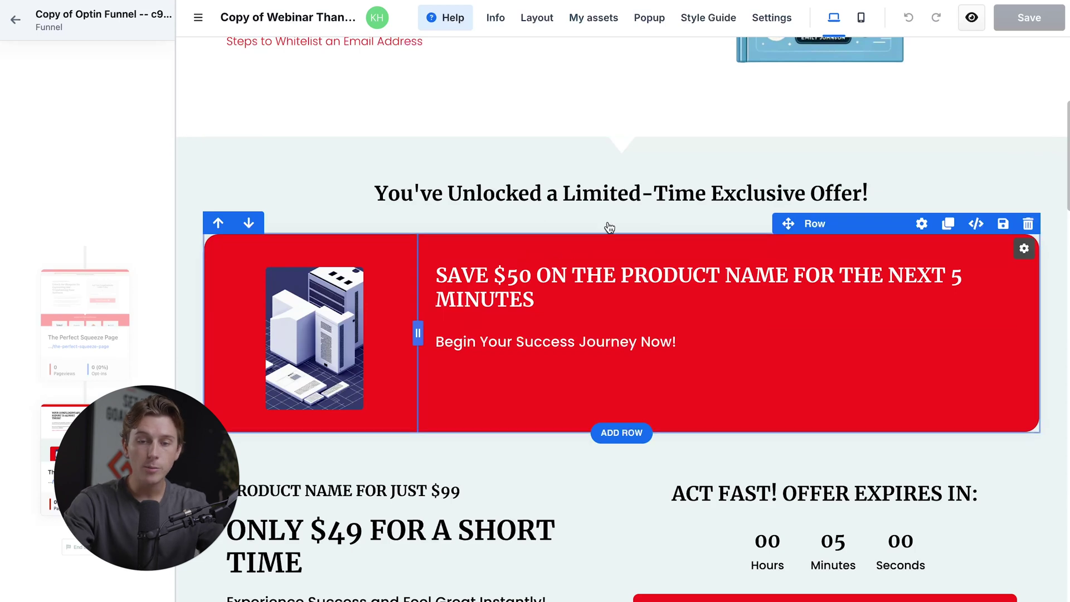
scroll(588, 212, "down", 9)
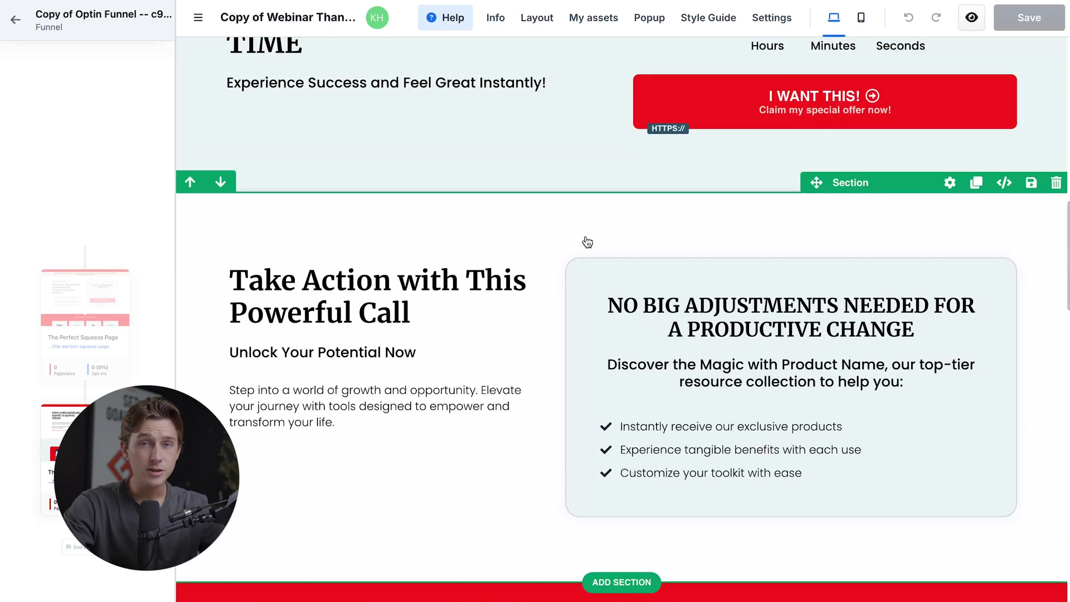
scroll(588, 242, "up", 10)
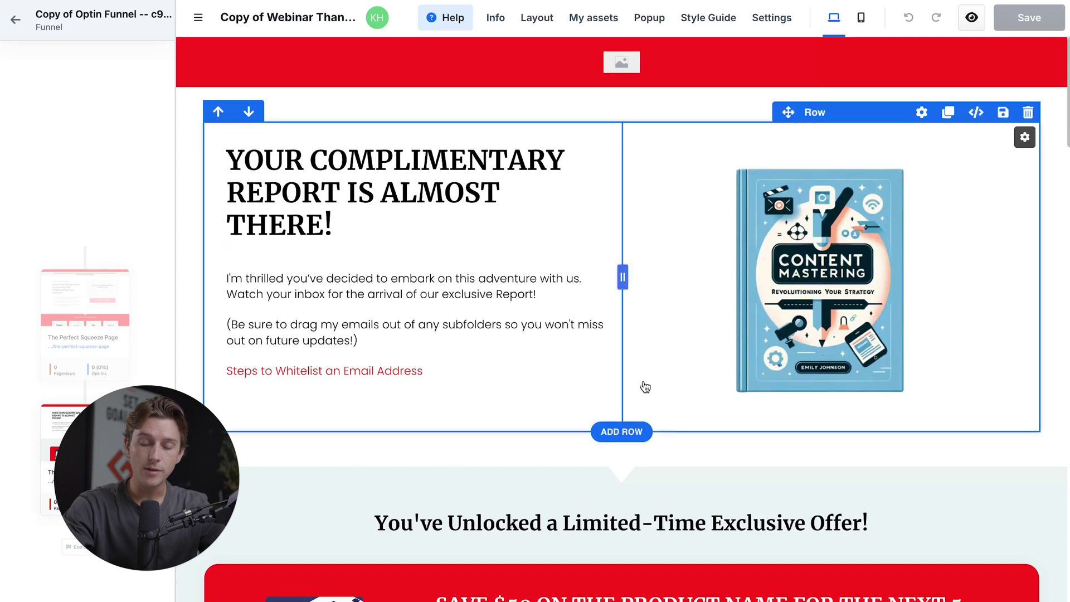
scroll(613, 388, "down", 2)
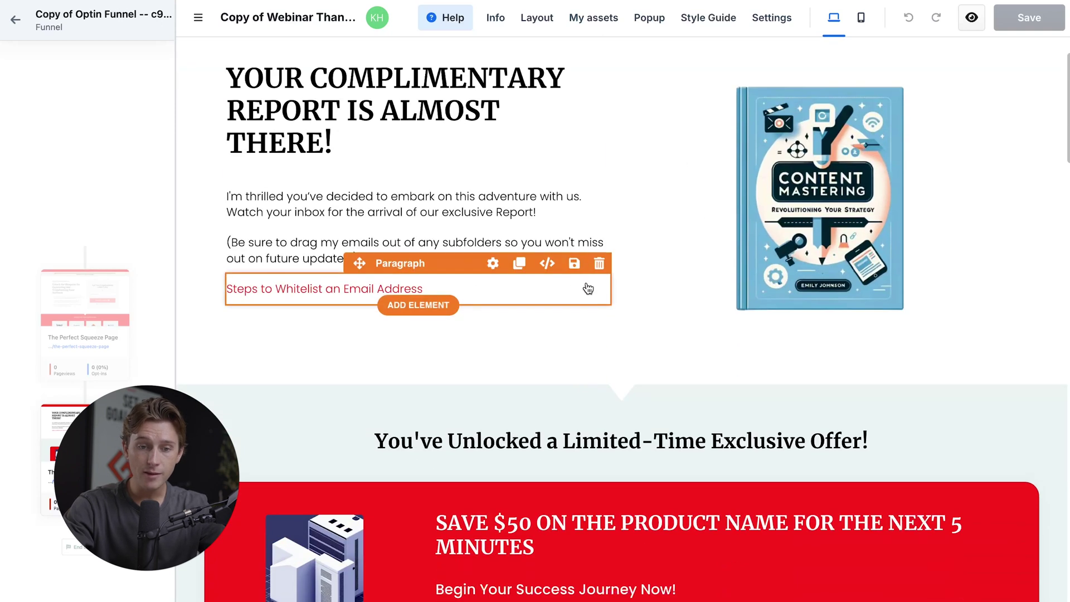
scroll(588, 289, "down", 6)
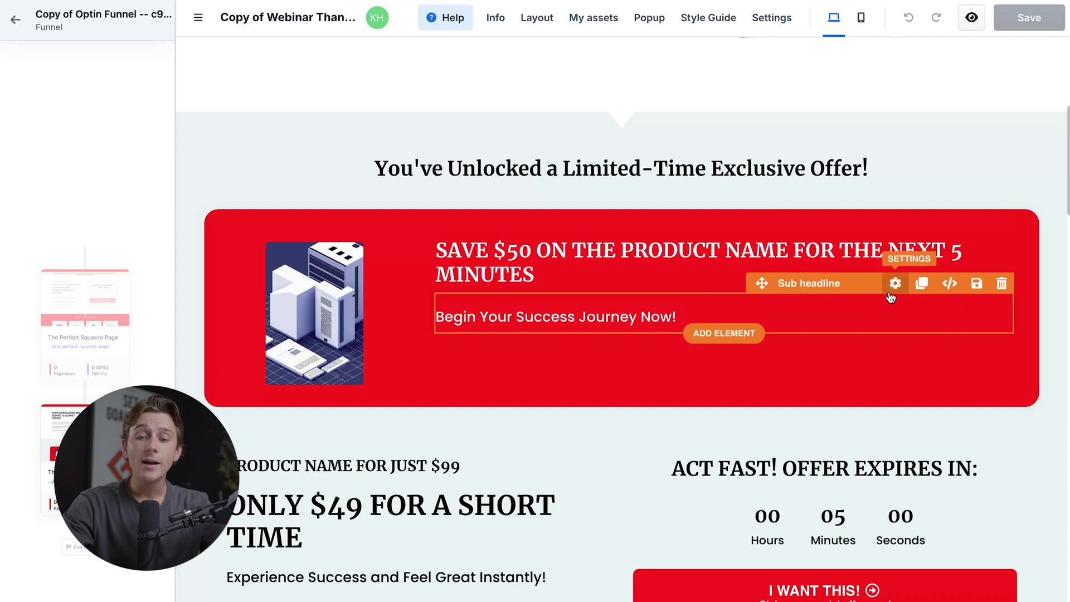
left_click(895, 221)
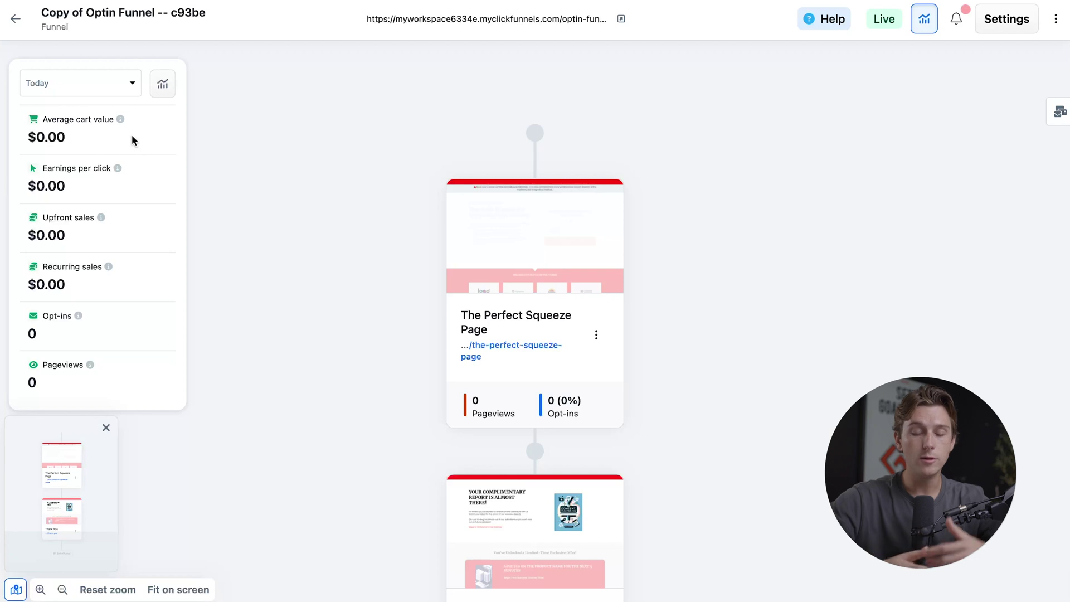
Add a new page step above The Perfect Squeeze Page to open the existing-page picker.
mouse_move(539, 136)
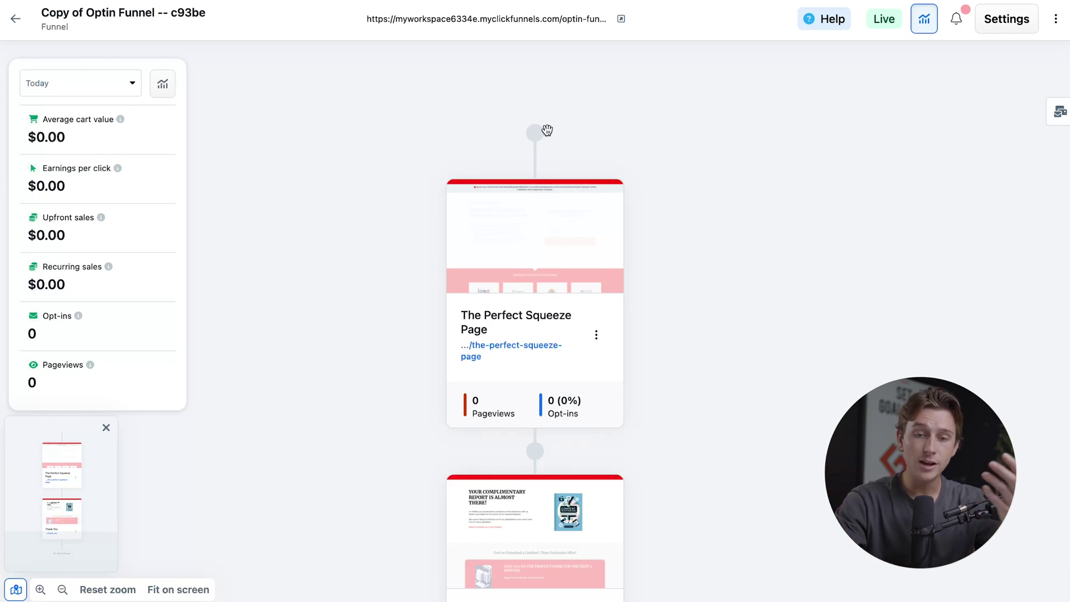
left_click(532, 134)
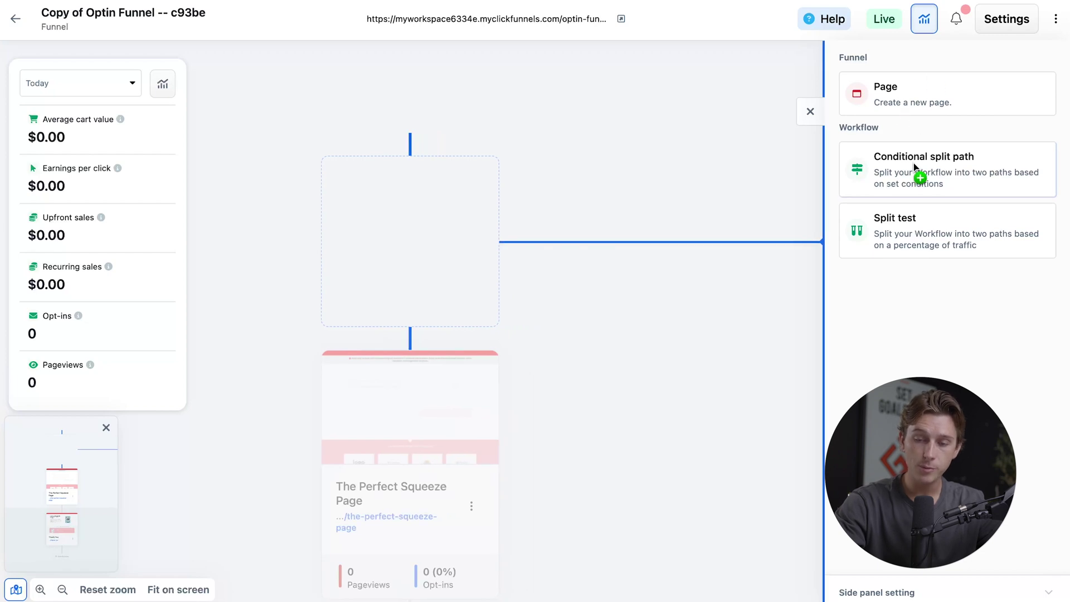
left_click(960, 239)
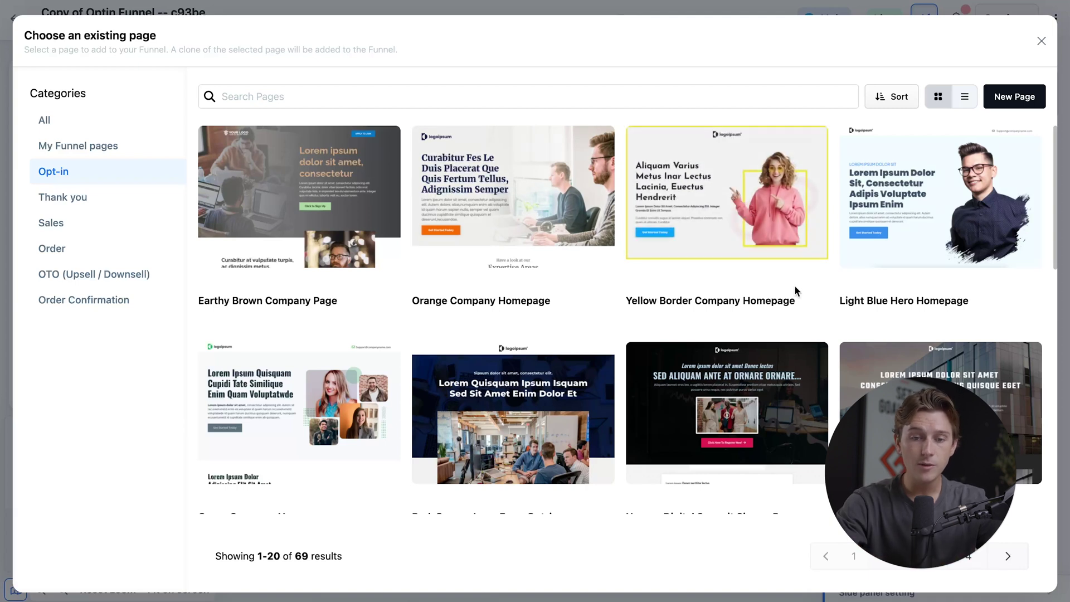
Create an Orange Company Homepage page from its template at the top of the funnel.
mouse_move(528, 224)
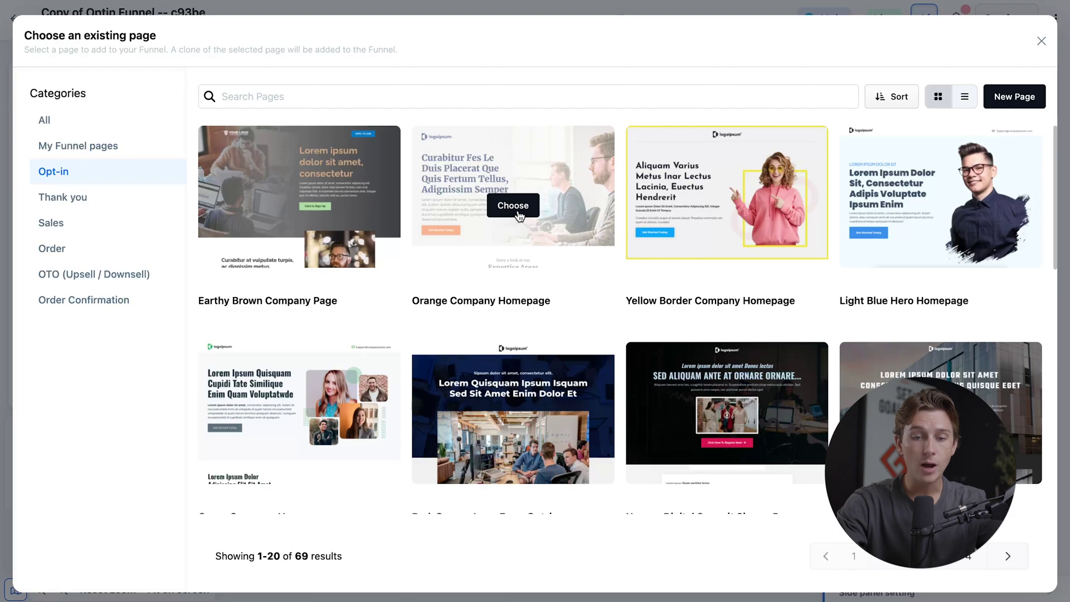
left_click(518, 209)
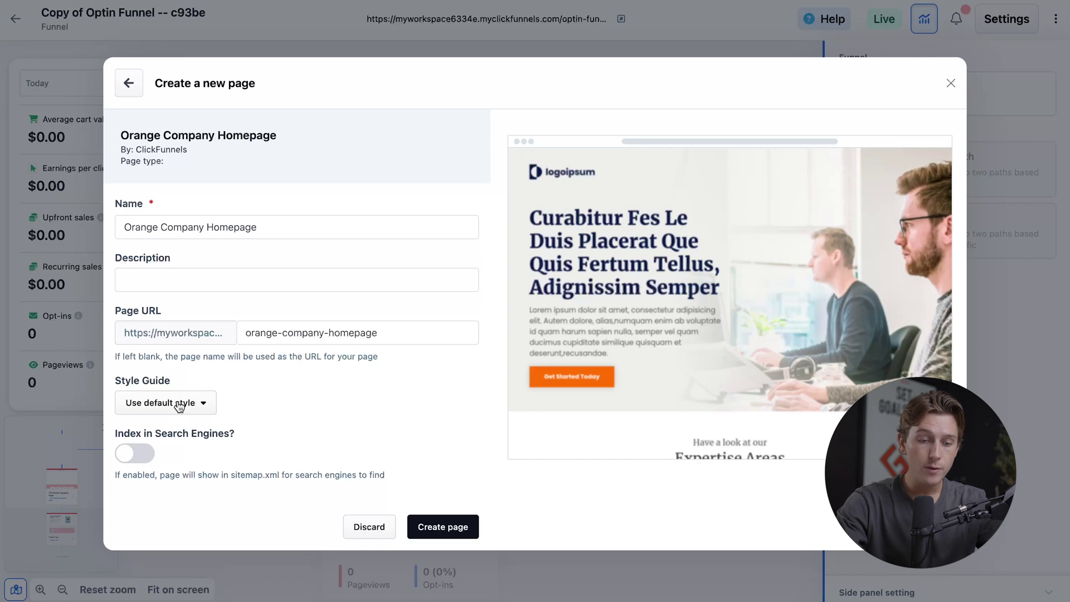
left_click(451, 525)
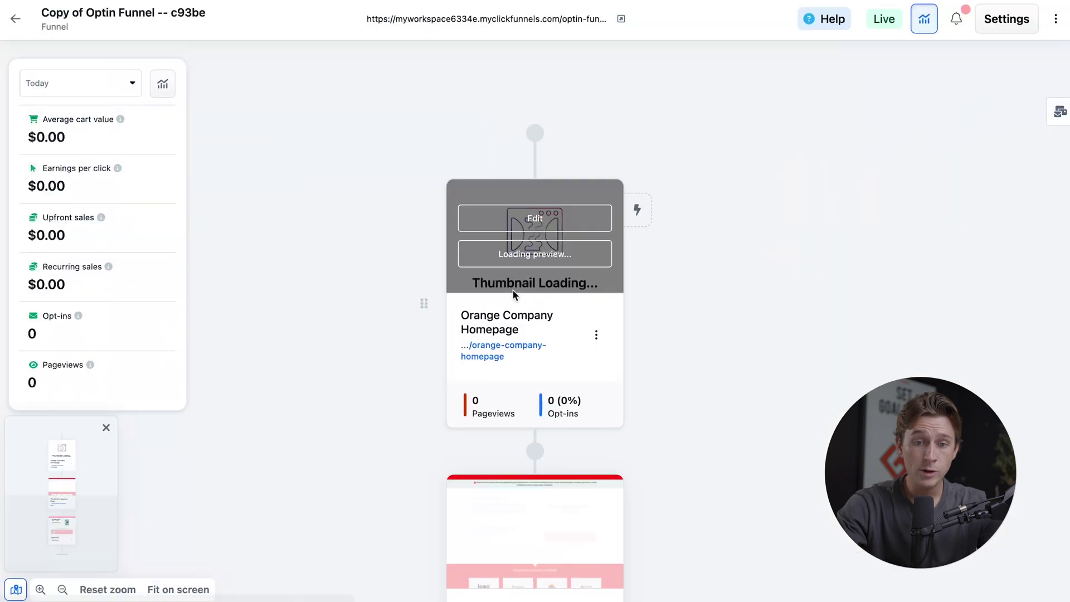
Scroll the funnel canvas down past the squeeze page and Thank You steps, then back up.
scroll(535, 357, "down", 8)
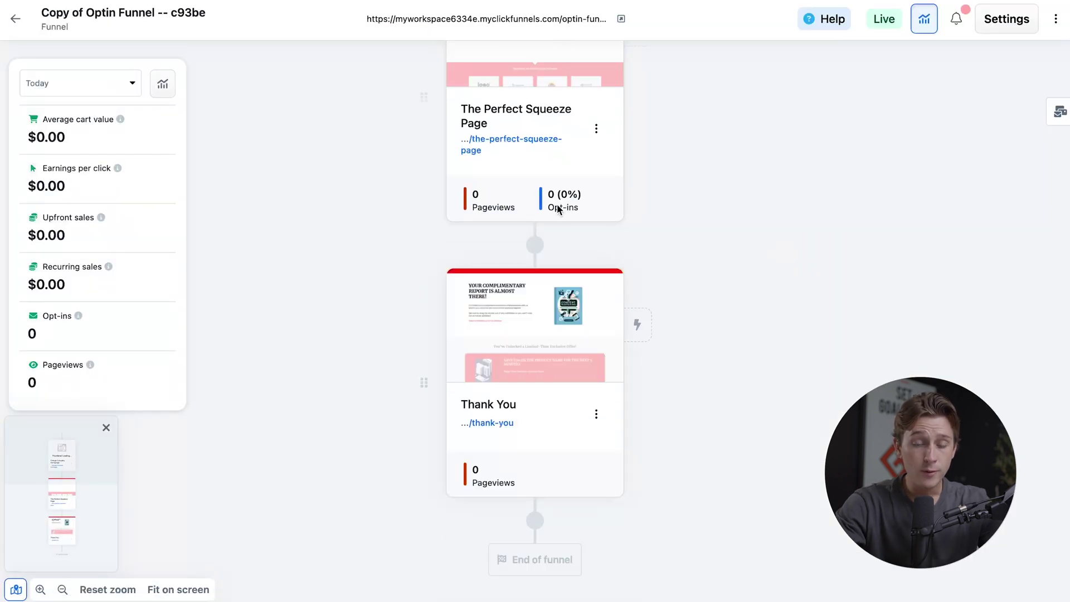
scroll(558, 223, "up", 3)
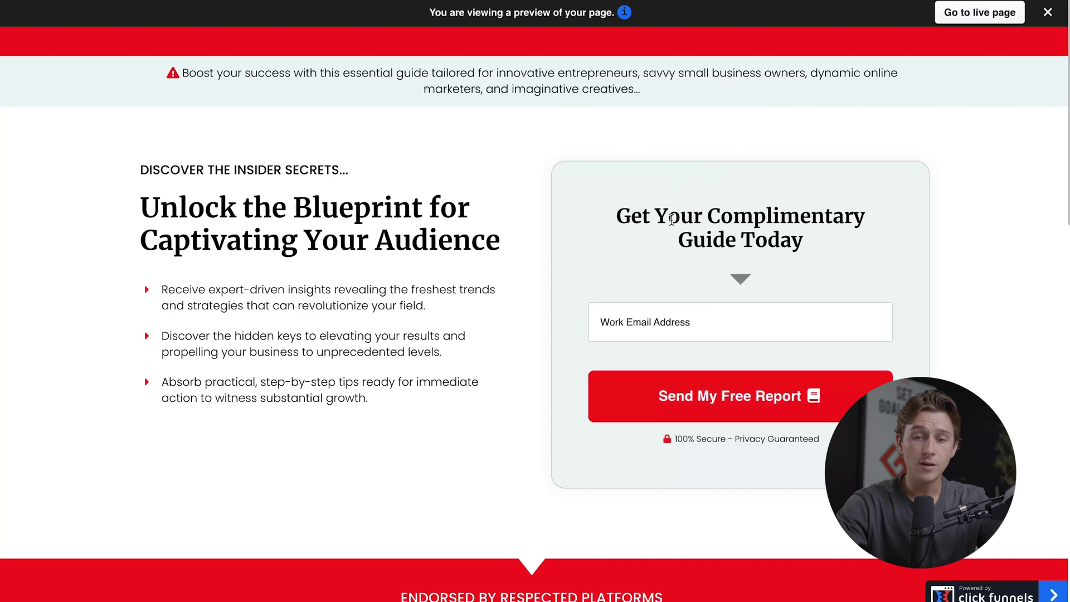
Scroll the funnel overview down to The Perfect Squeeze Page and Thank You steps.
scroll(719, 308, "down", 1)
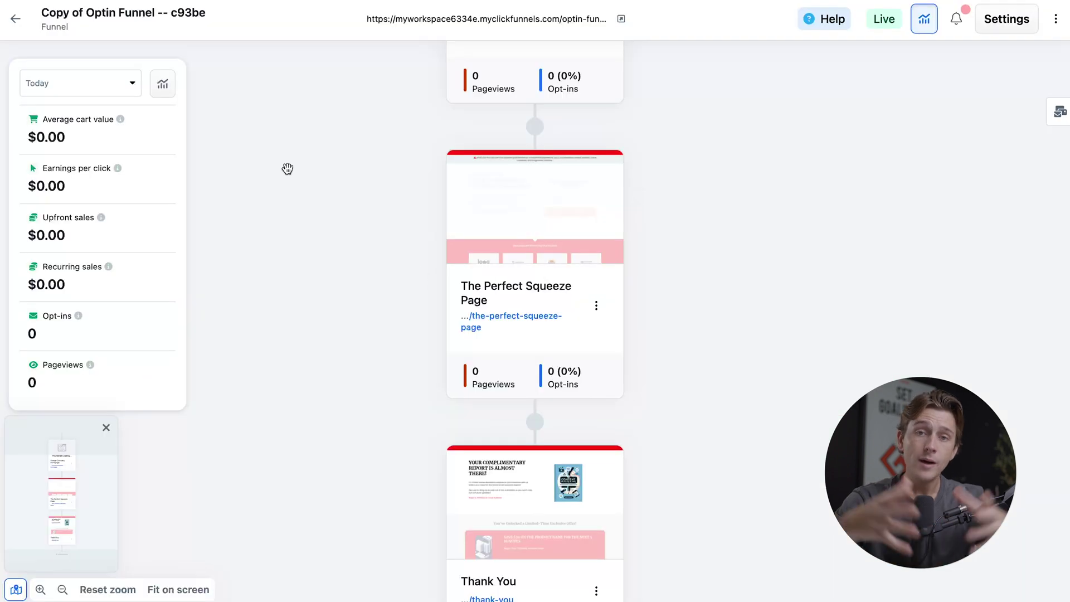